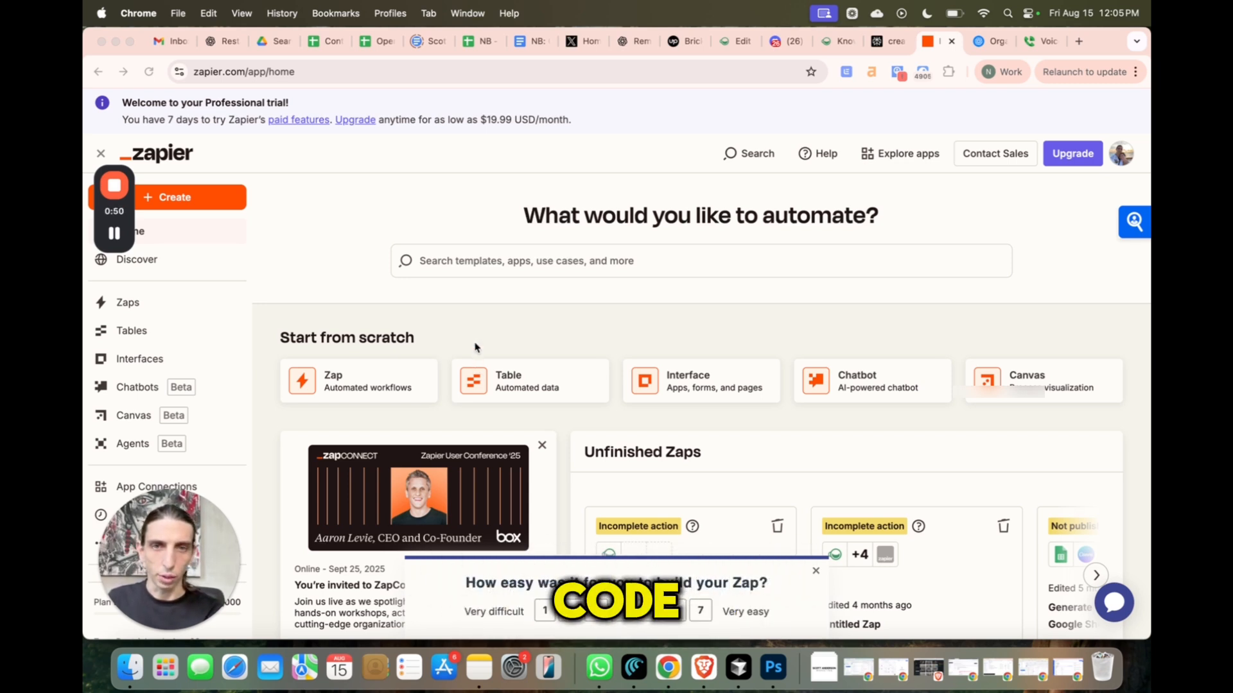
Step: Create a new Zap and choose ActiveCampaign as its trigger app
left_click(196, 198)
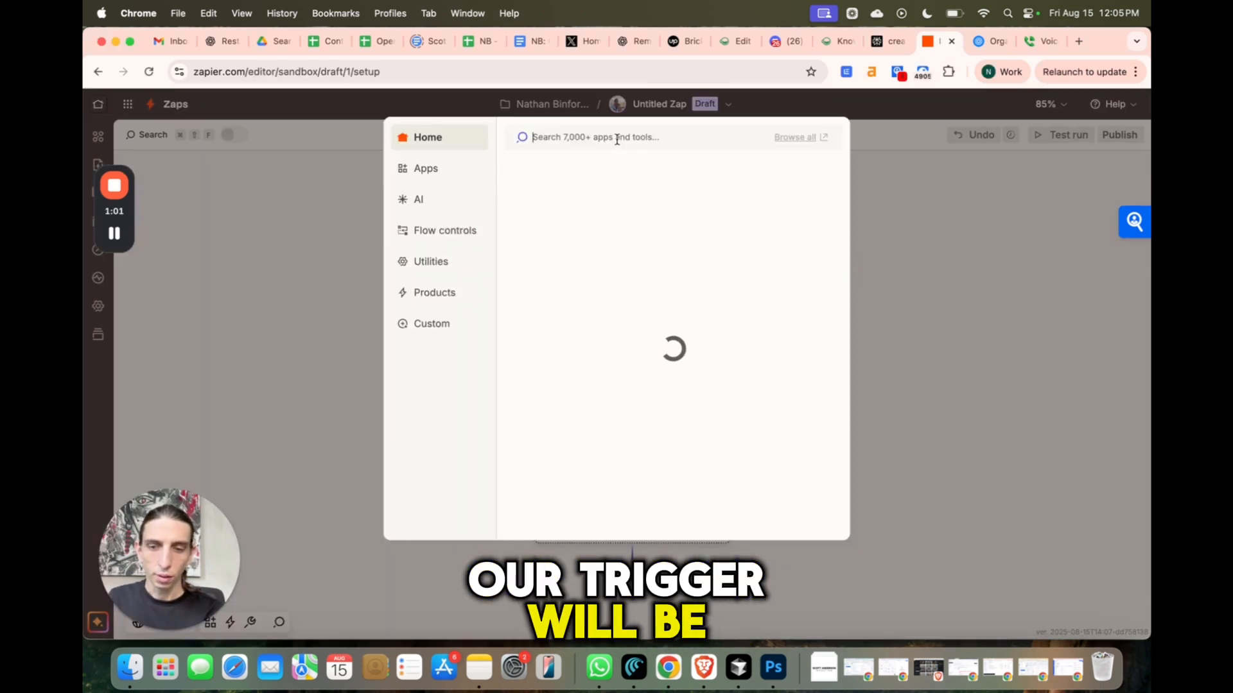
type("activecamp")
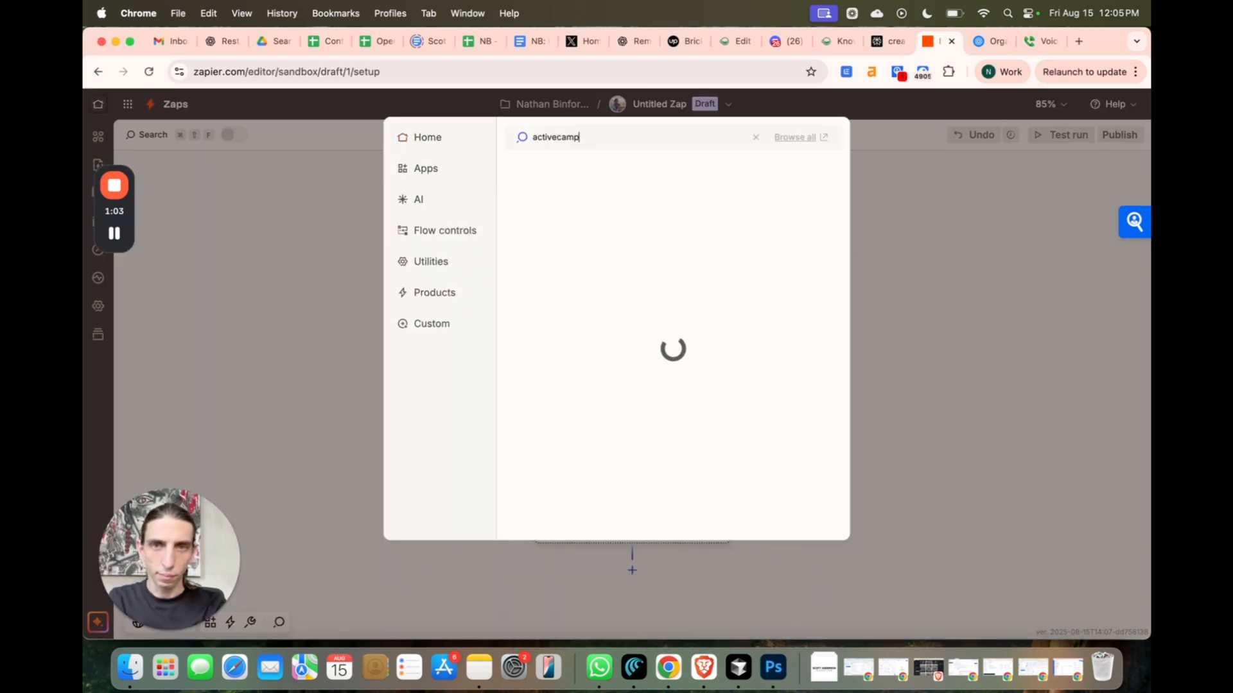
type("aign")
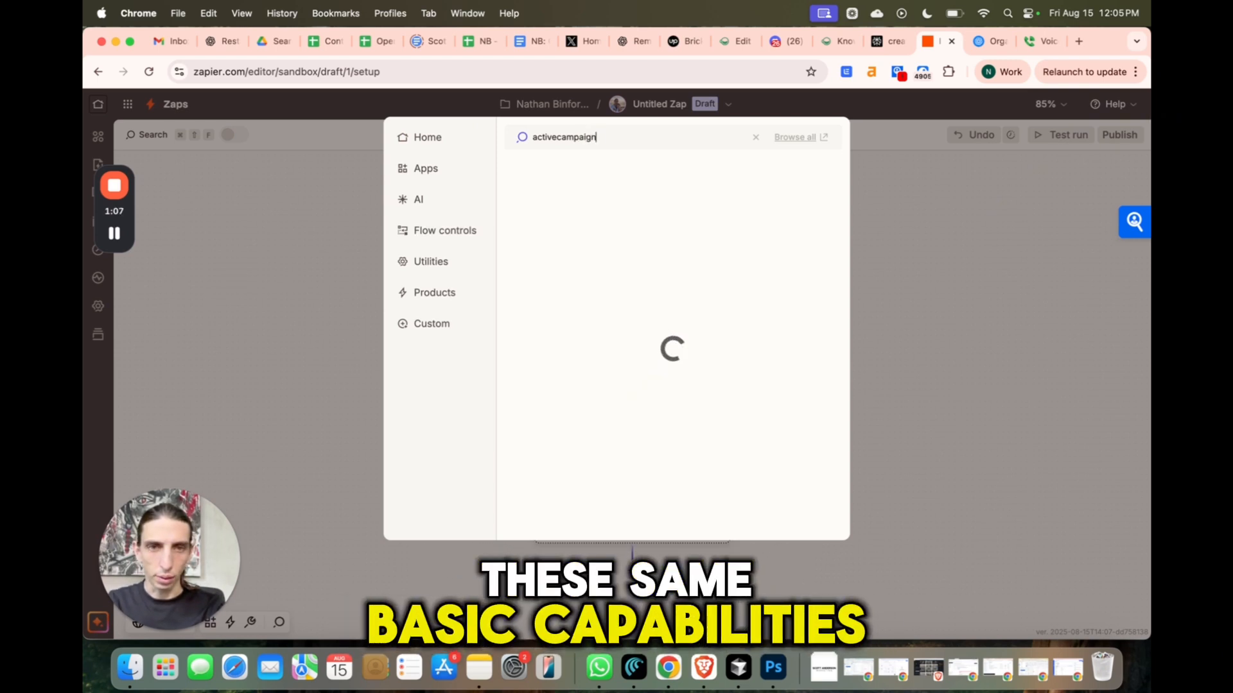
mouse_move(111, 234)
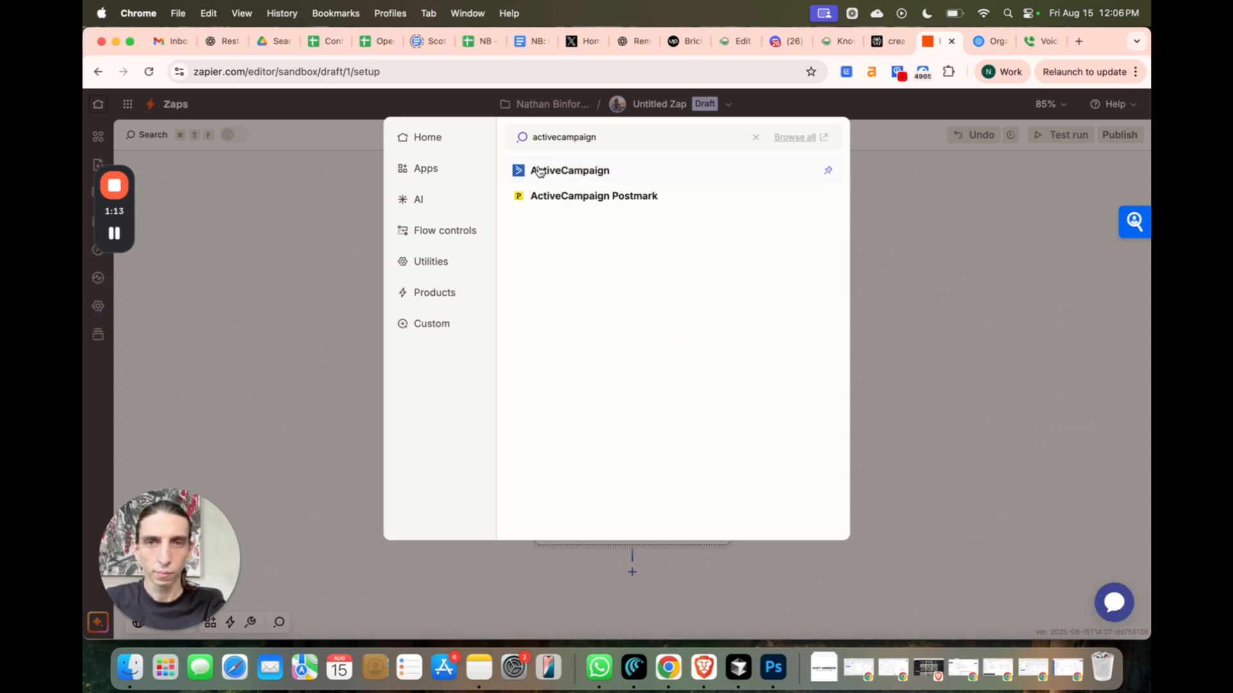
left_click(539, 172)
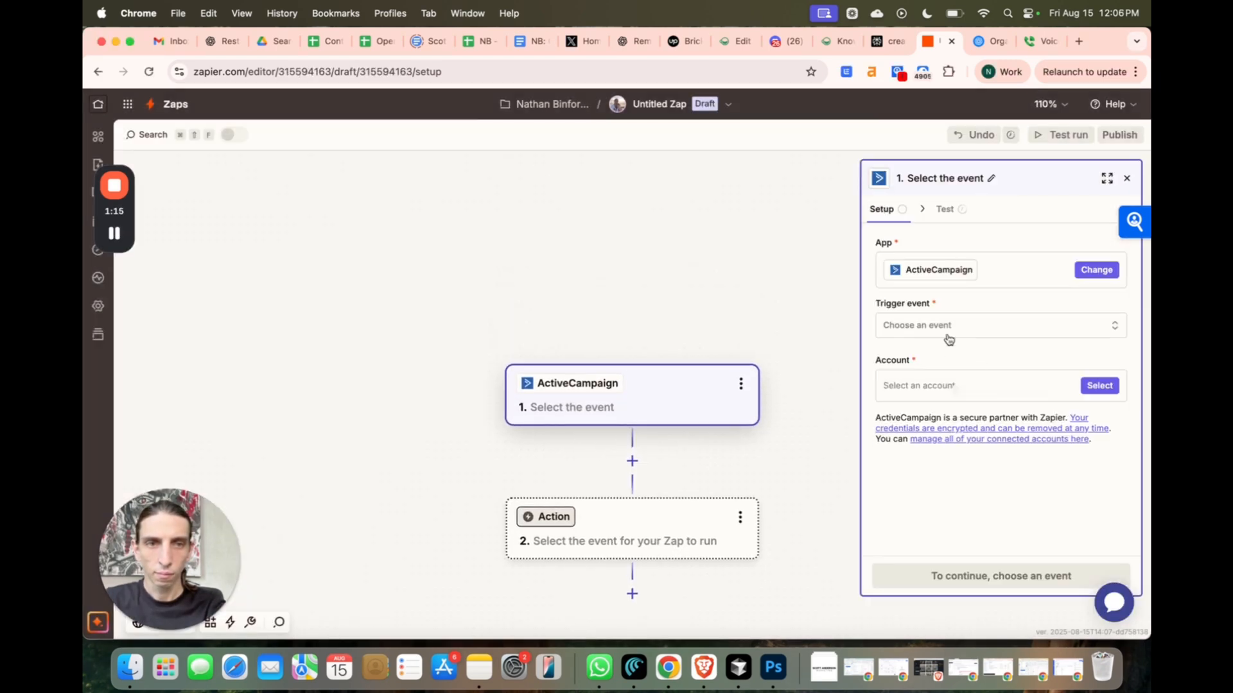
Step: Set the trigger event to Tag Added or Removed From Contact and continue to its configuration
left_click(949, 339)
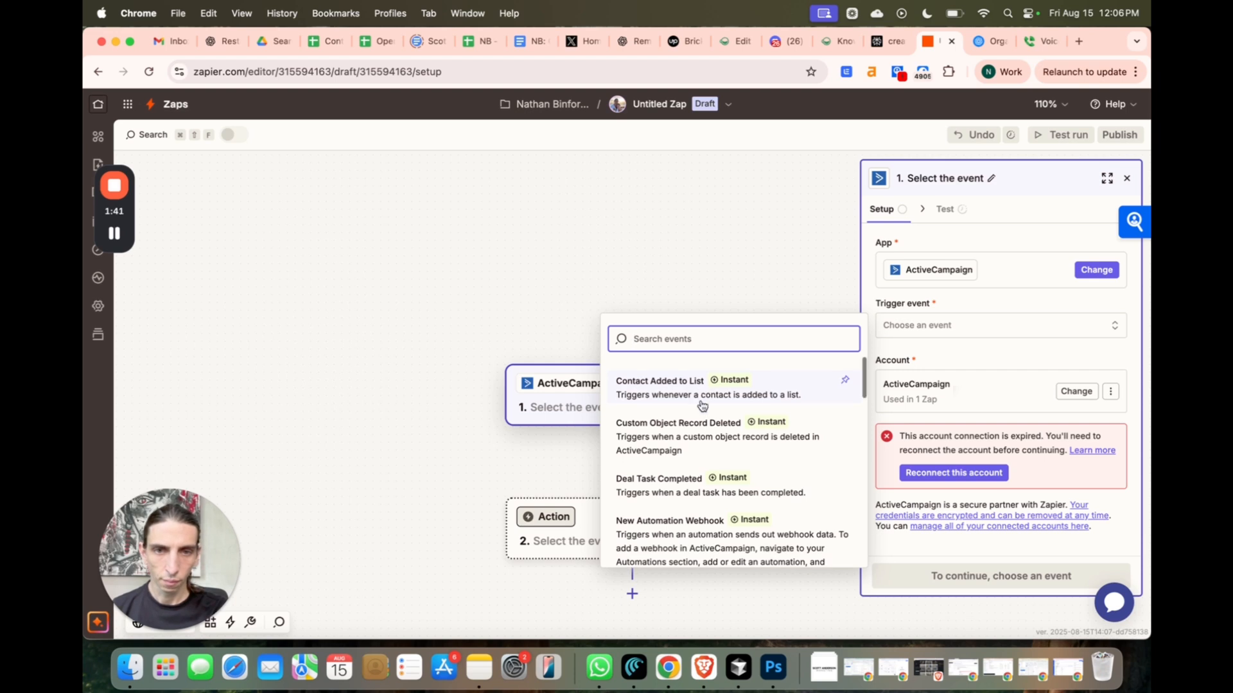
scroll(703, 395, "down", 4)
type("tag")
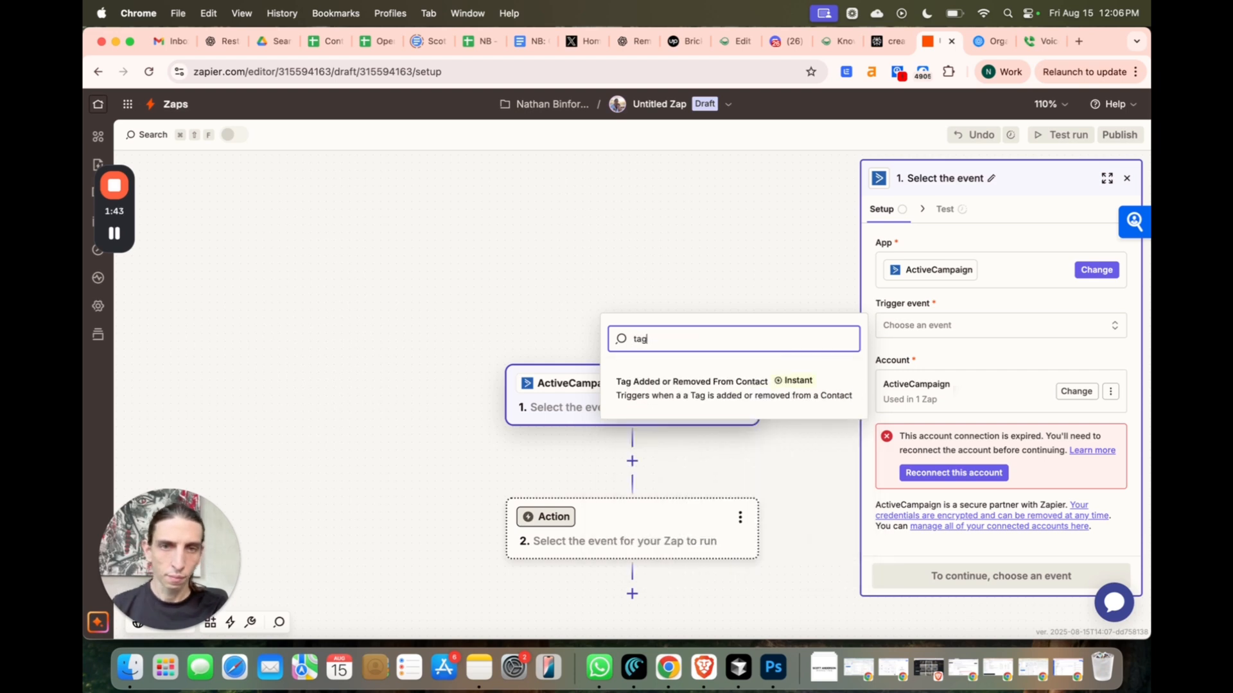
left_click(668, 385)
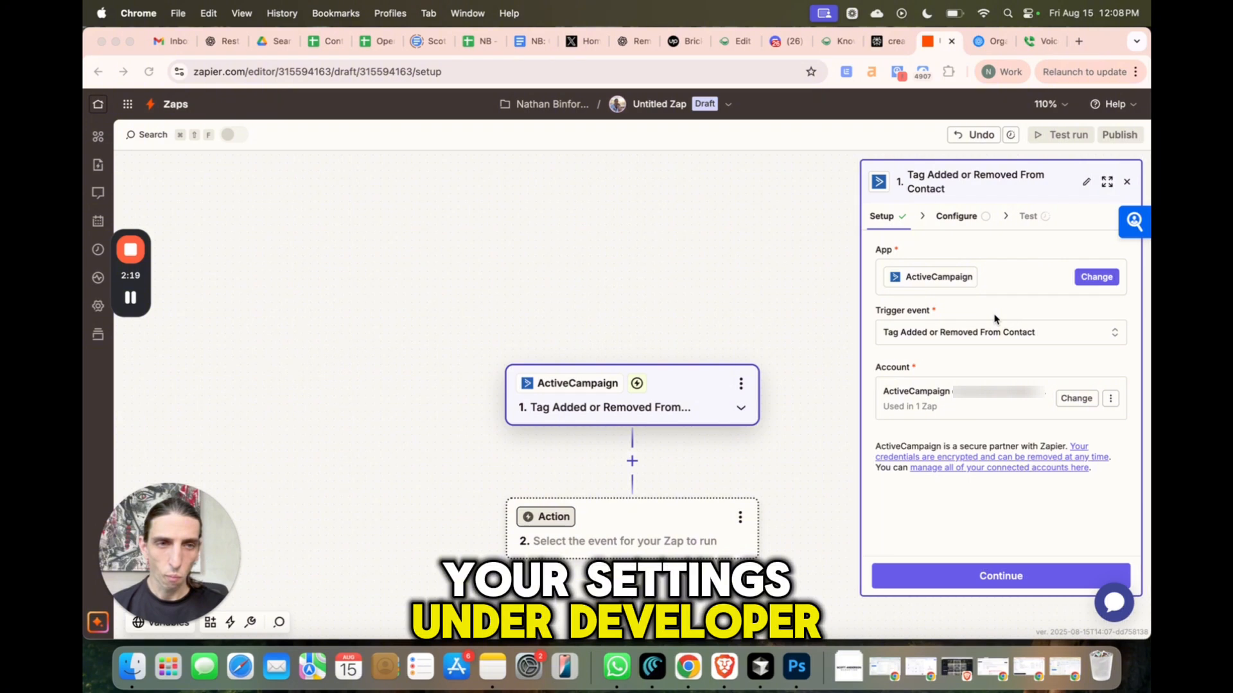
left_click(1000, 576)
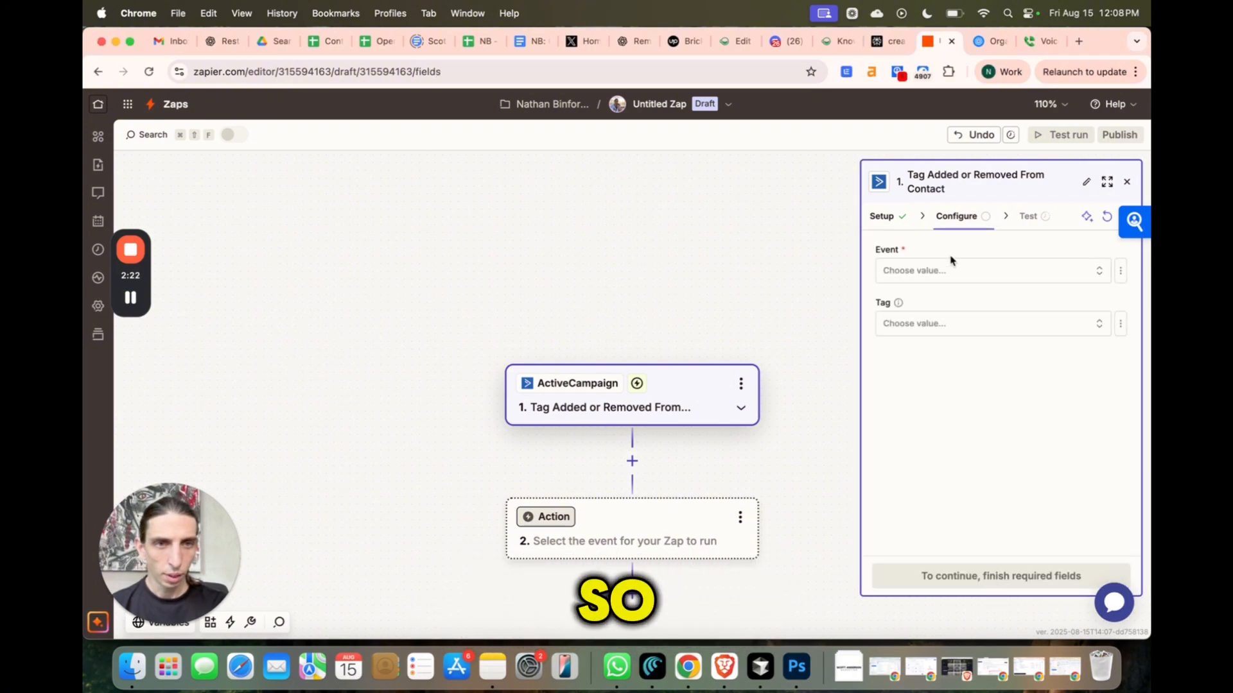
Step: Configure the trigger with the event Tag Added to Contact and the tag send-inquiry-response-text
left_click(948, 273)
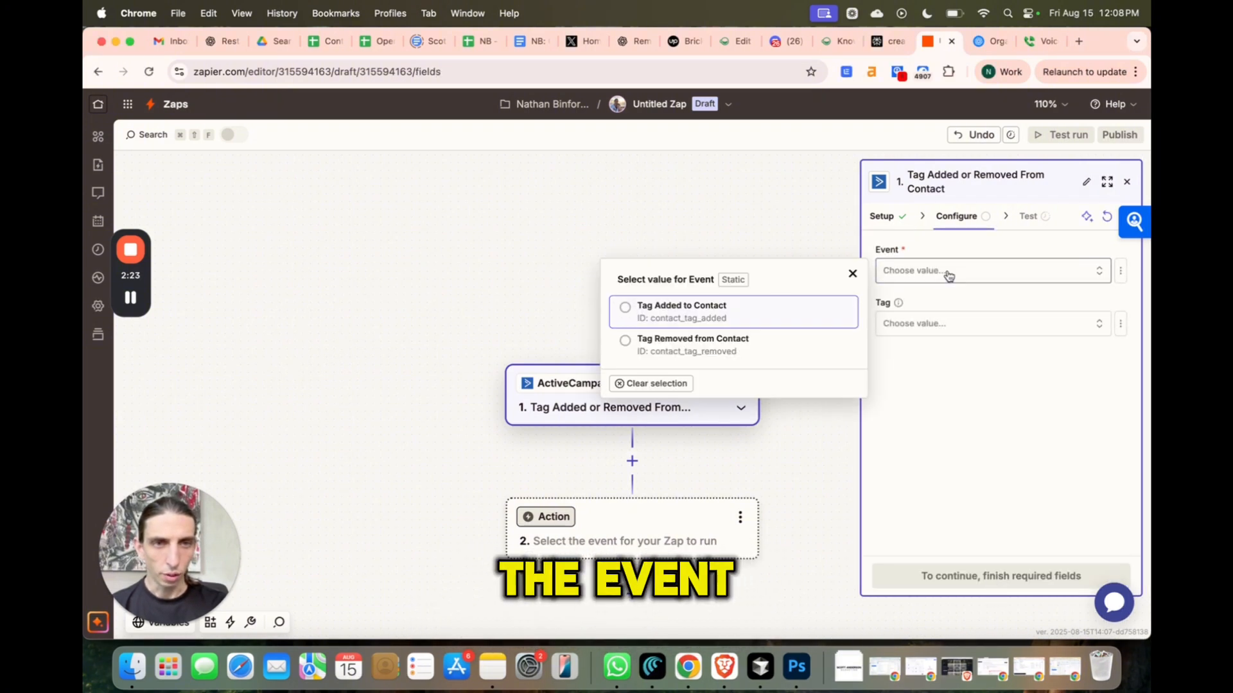
left_click(714, 314)
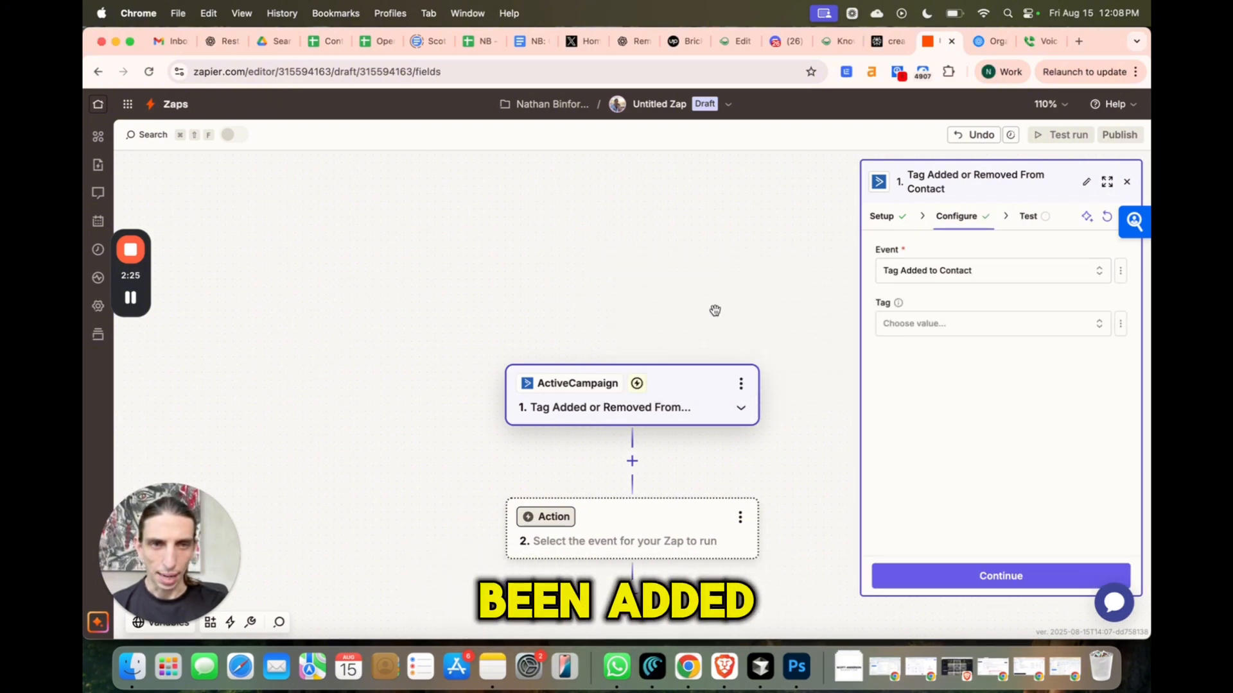
left_click(977, 325)
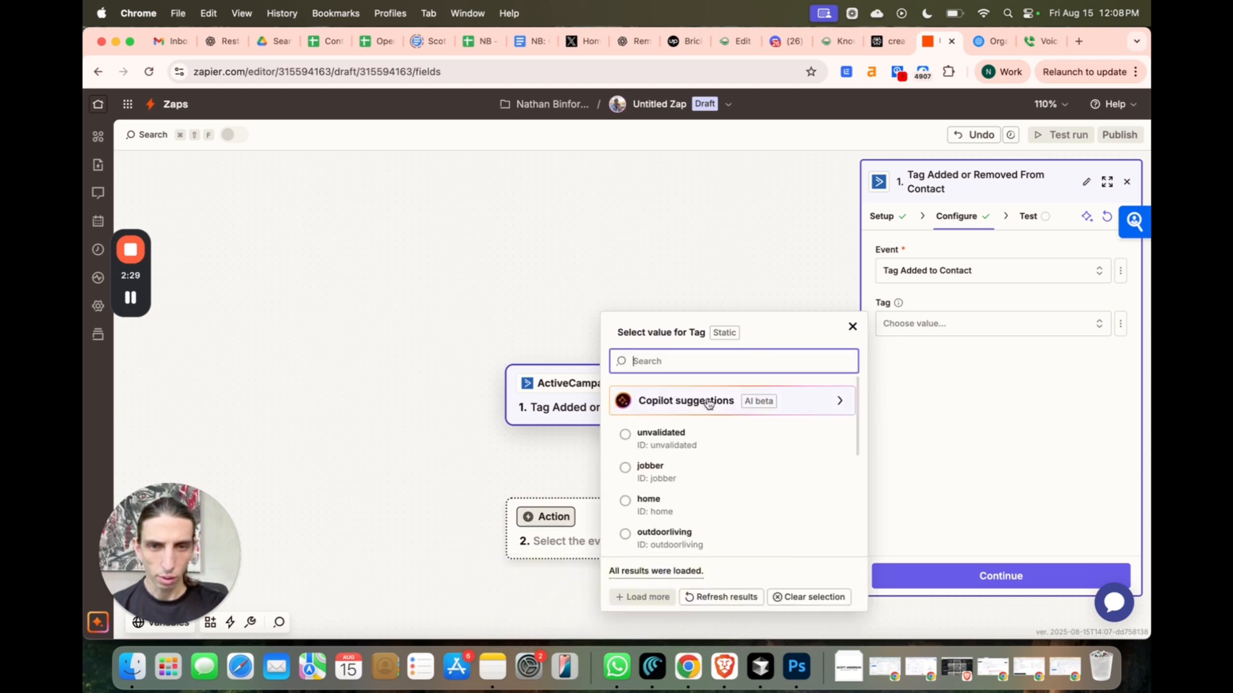
type("se")
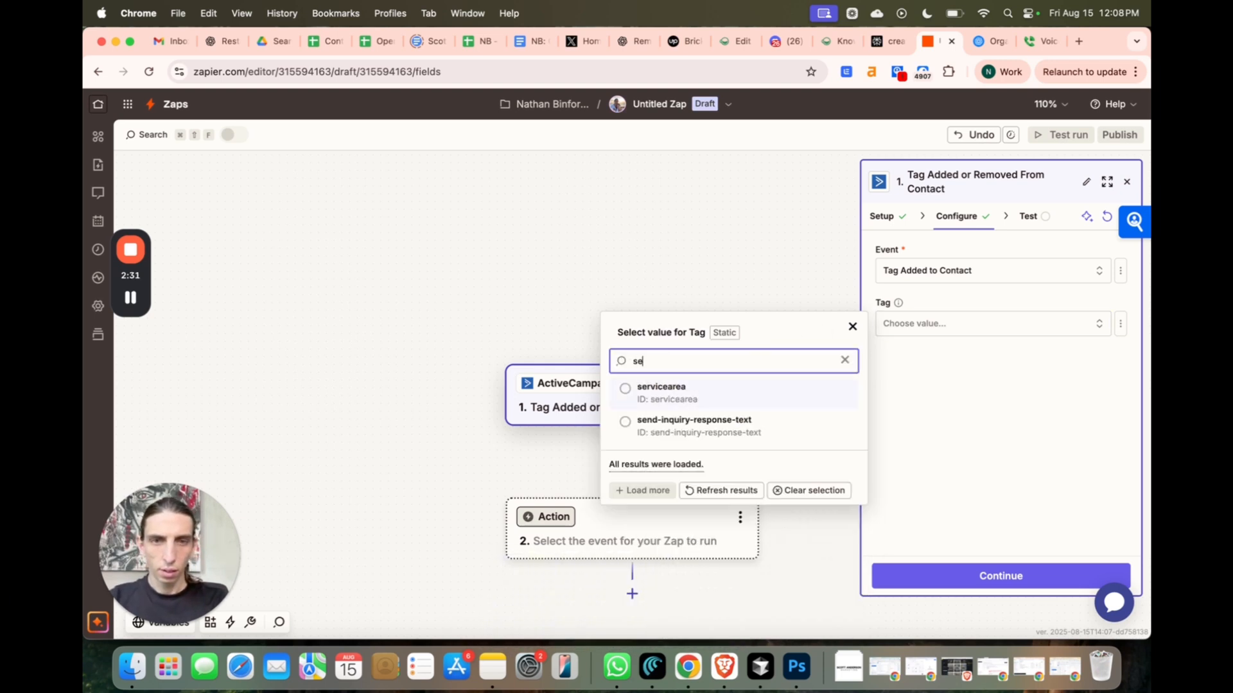
left_click(702, 429)
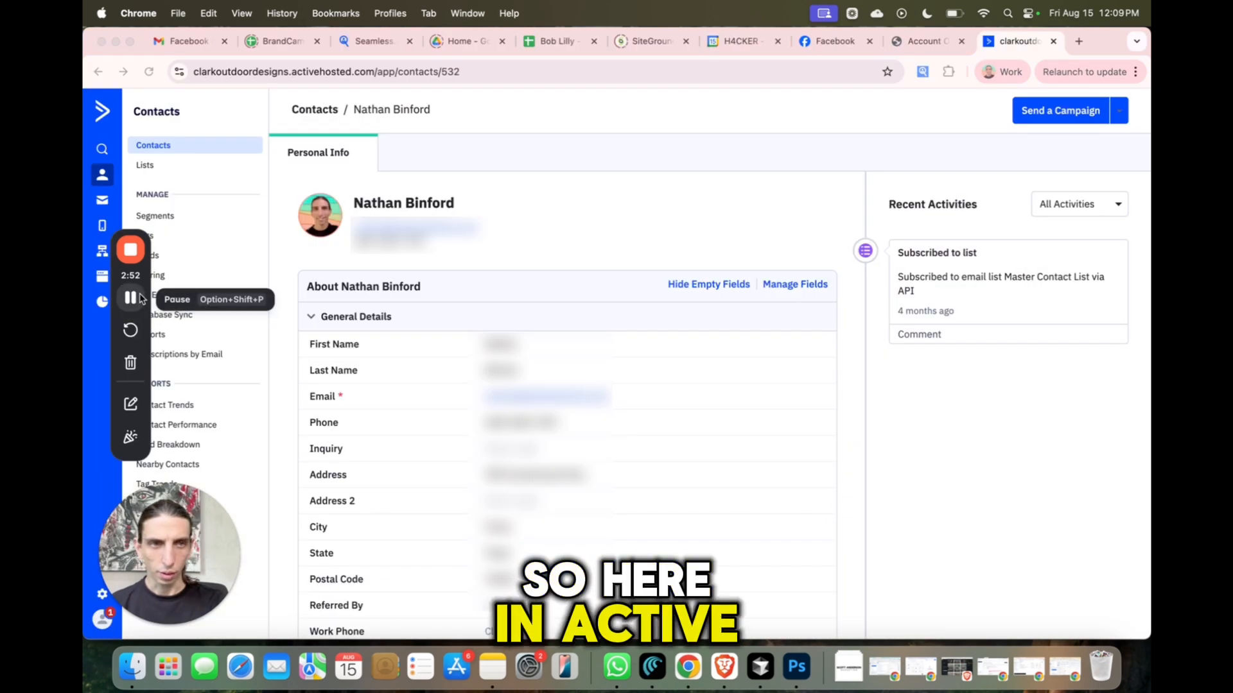
Step: In ActiveCampaign, add the existing tag send-inquiry-response-text to the open test contact
scroll(410, 369, "down", 1)
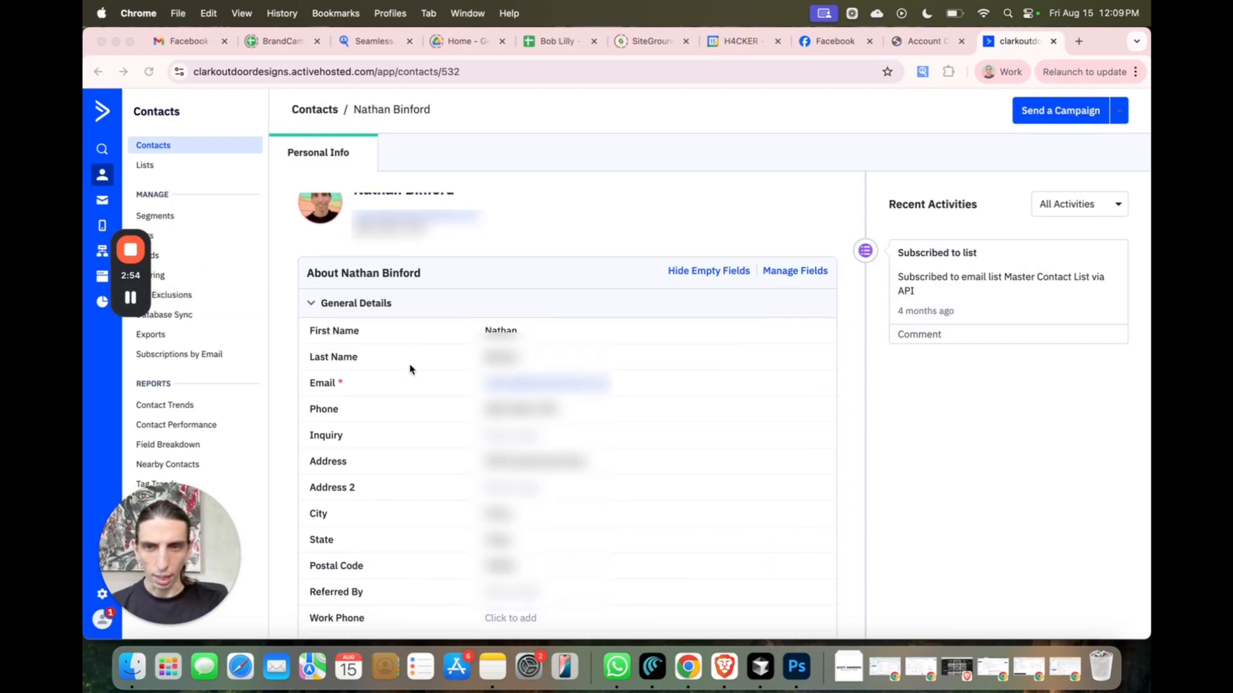
scroll(410, 369, "up", 2)
scroll(409, 370, "down", 15)
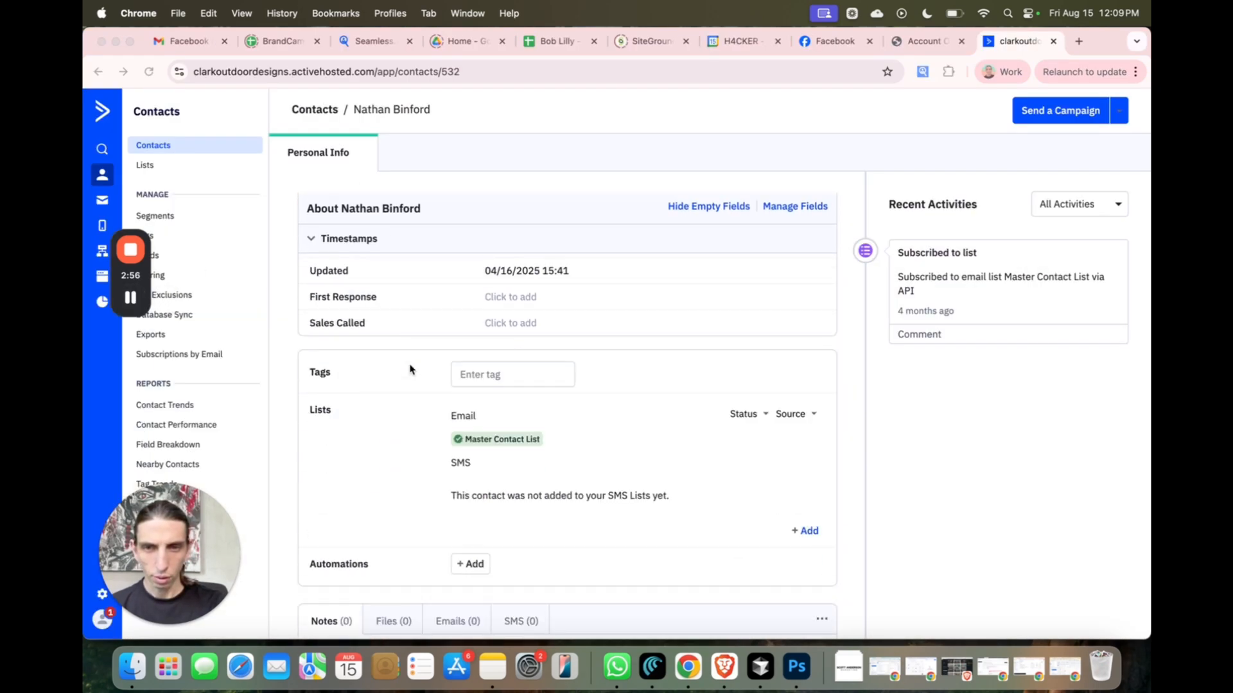
scroll(410, 370, "up", 3)
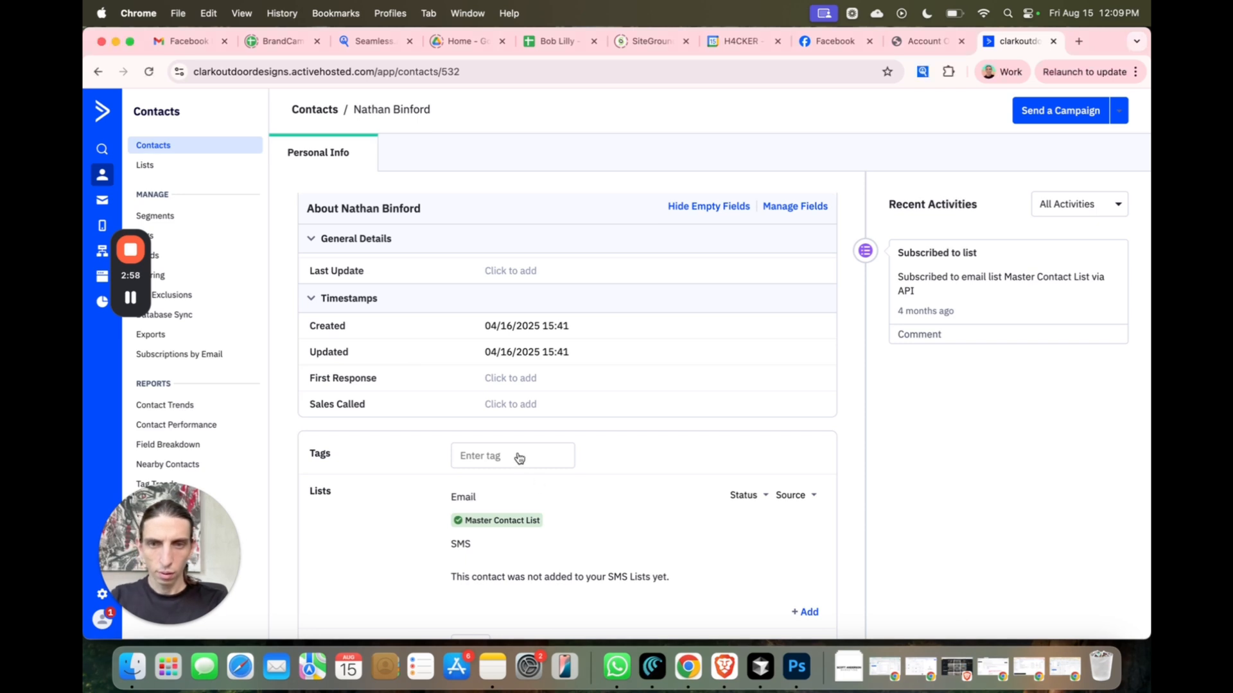
left_click(519, 457)
type("send-inquiry-response-")
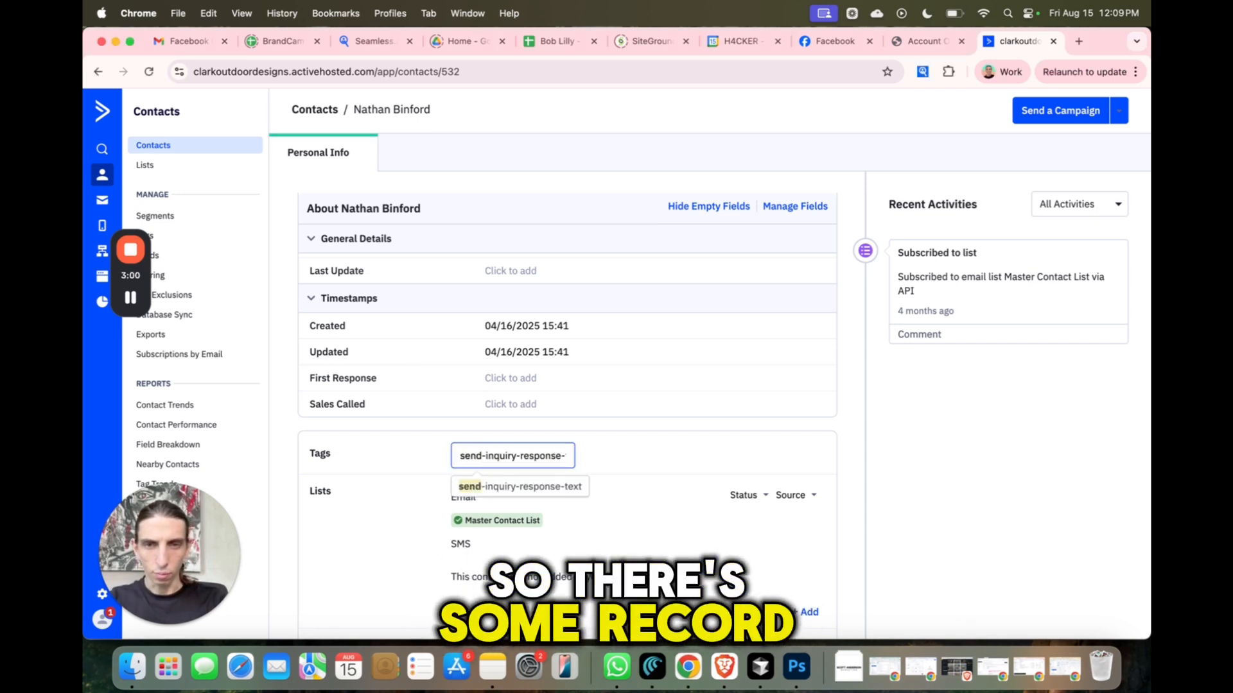
left_click(519, 487)
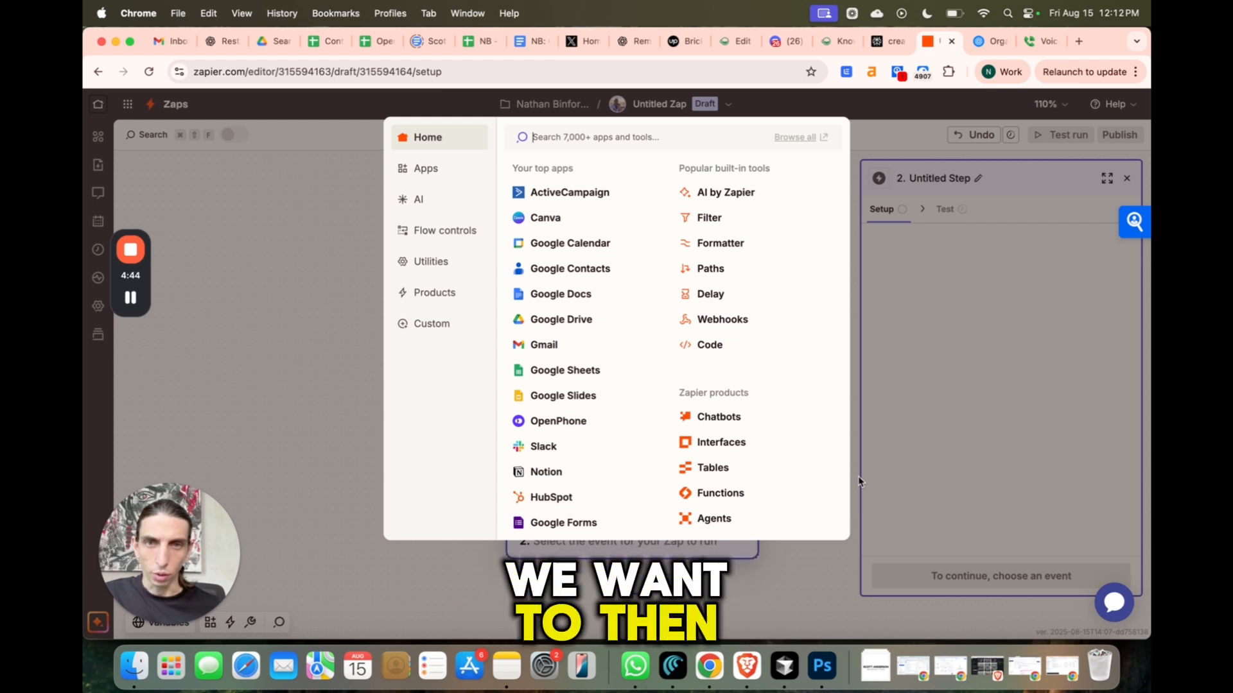
Step: Set the Zap's second step to OpenPhone with the action event Send a Message and continue to its configuration
type("openp")
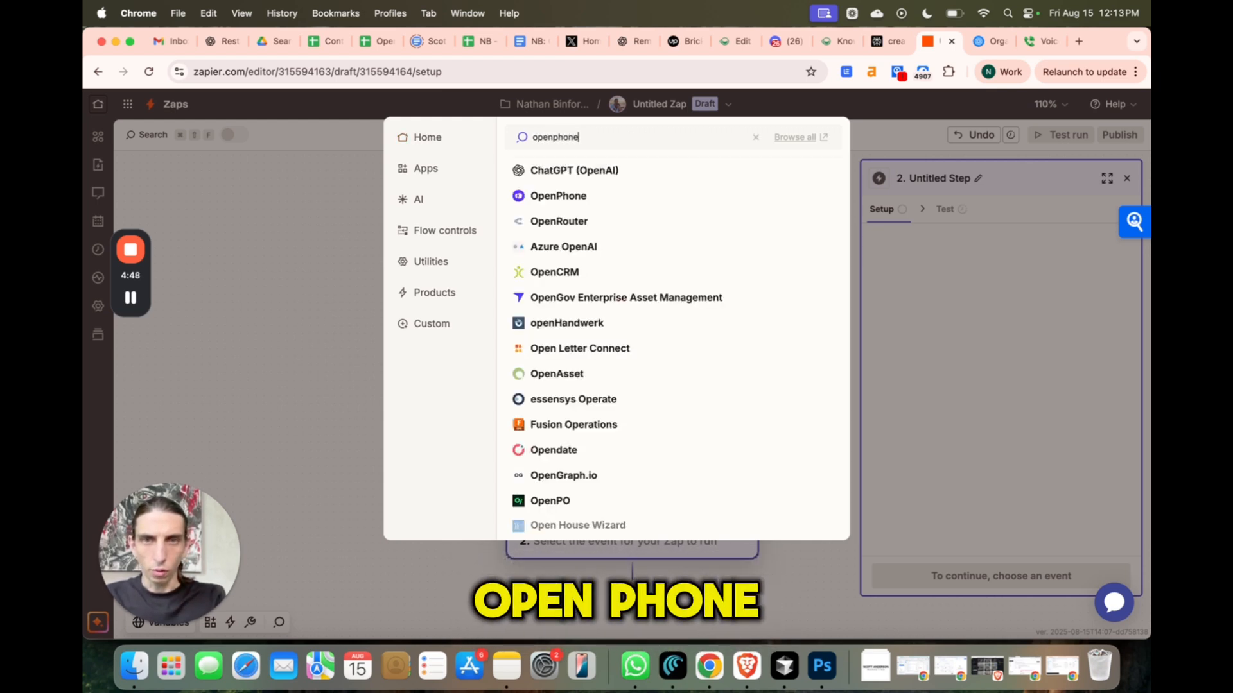
type("hone")
left_click(565, 174)
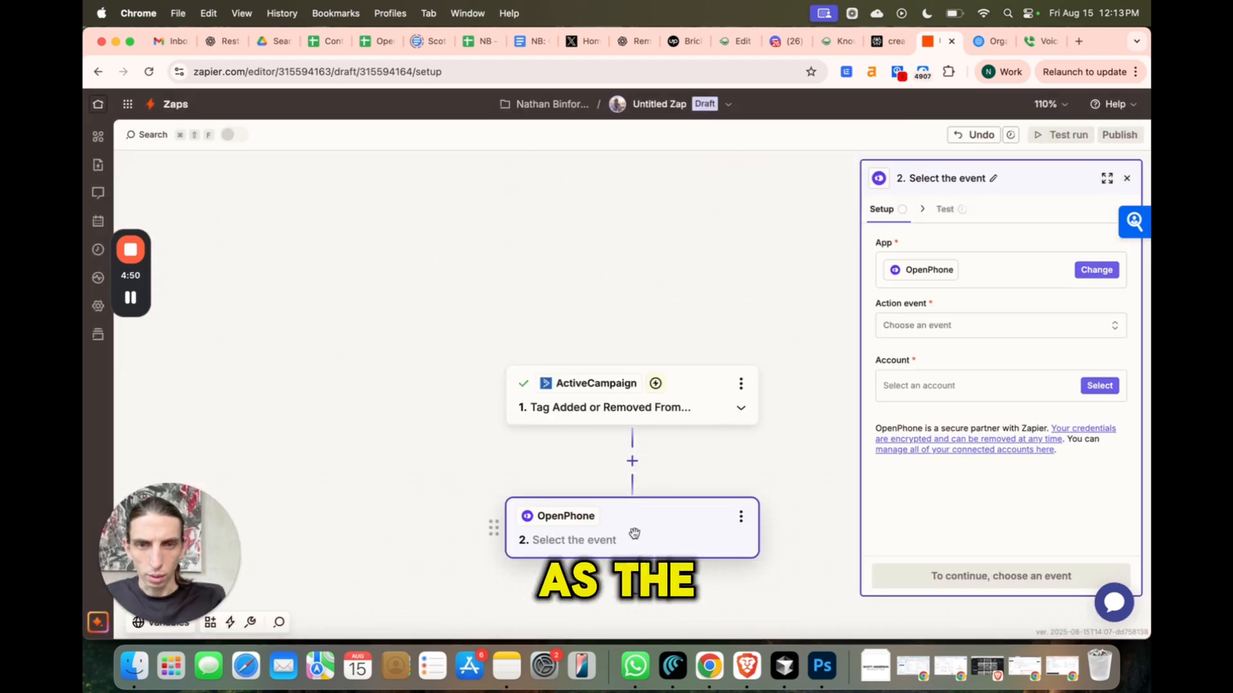
left_click(907, 324)
left_click(693, 474)
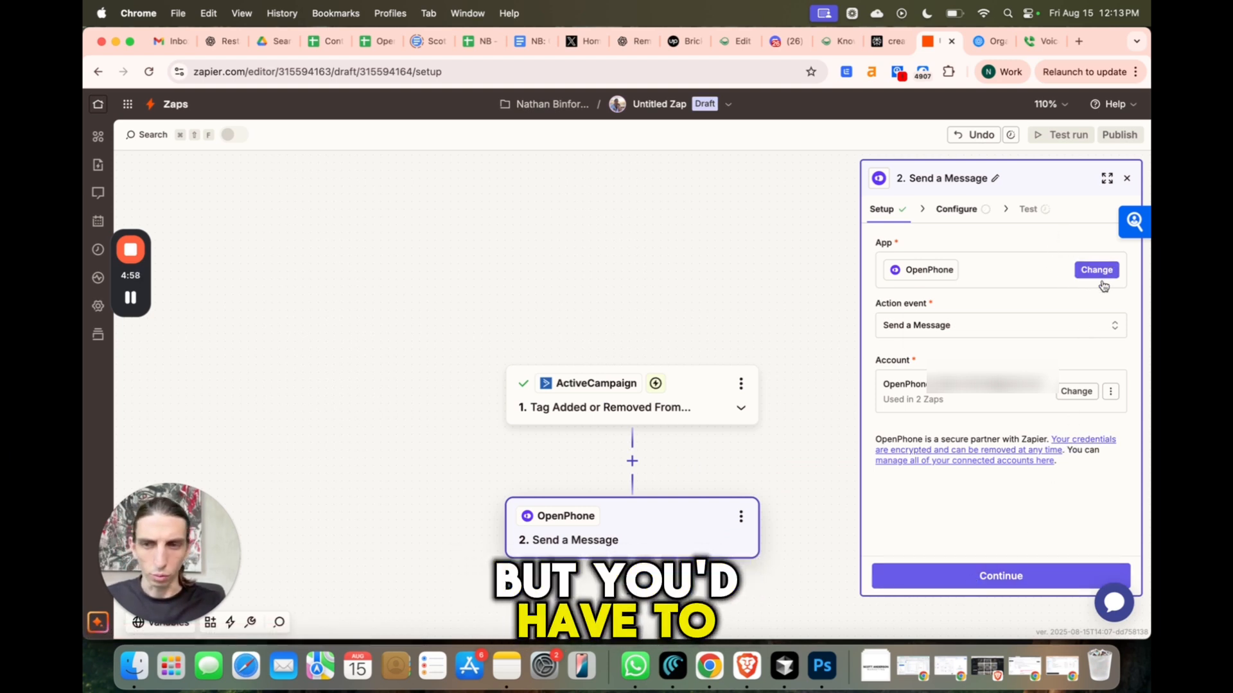
left_click(1057, 581)
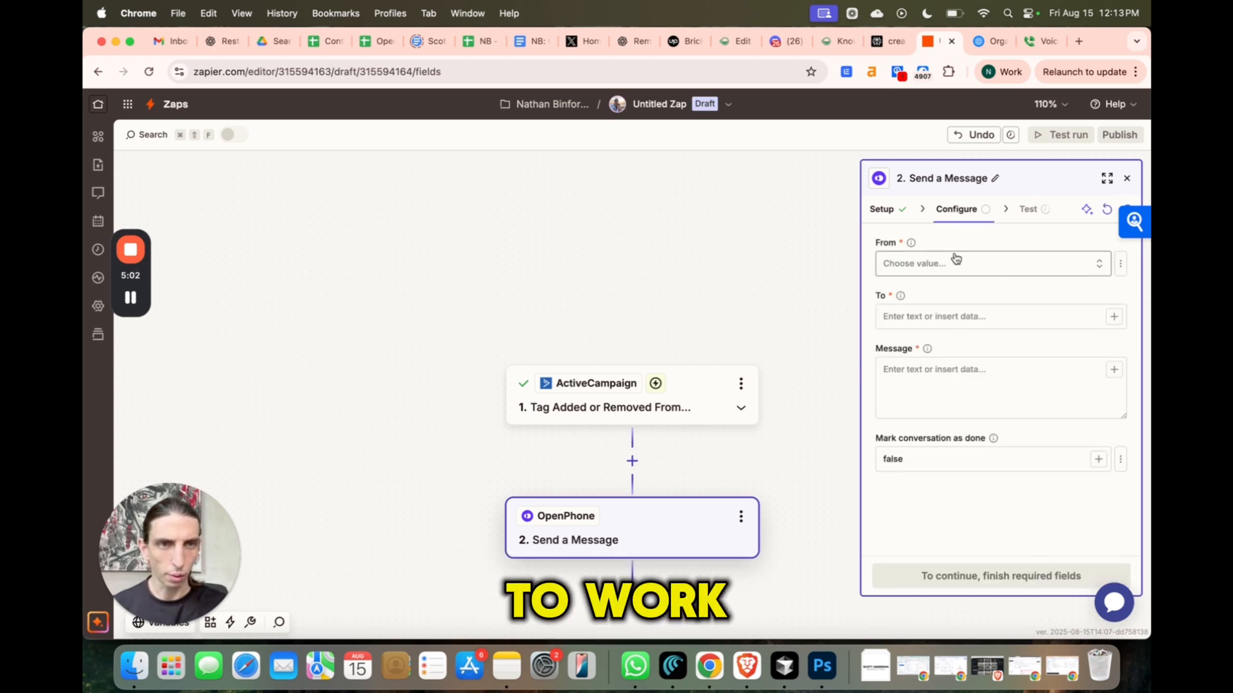
Step: Set the message sender to the Personal number and the recipient to the trigger's Contact Phone Number
left_click(957, 262)
left_click(792, 302)
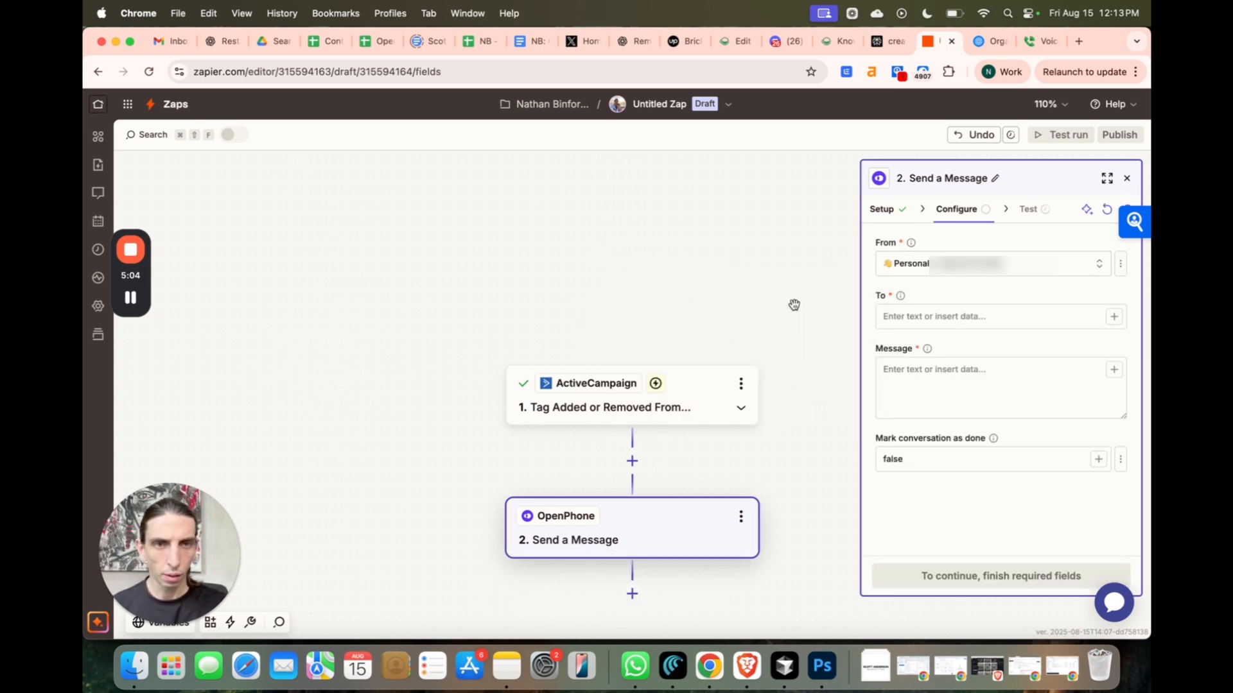
left_click(991, 311)
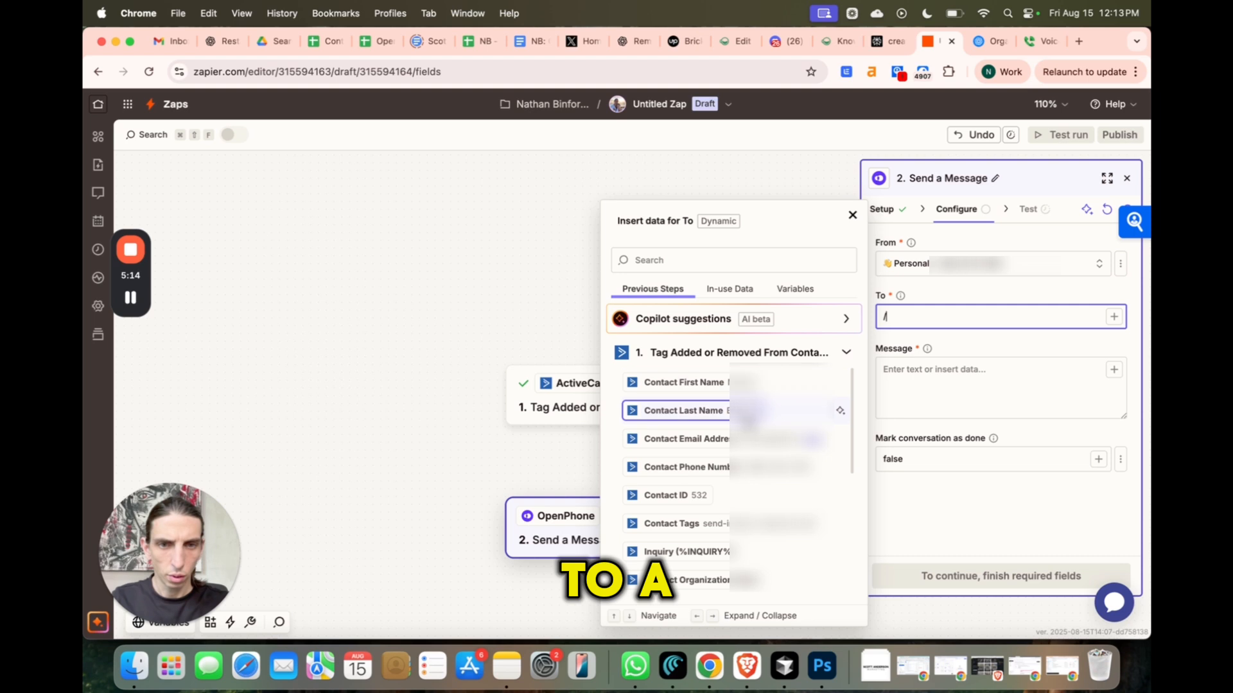
left_click(738, 467)
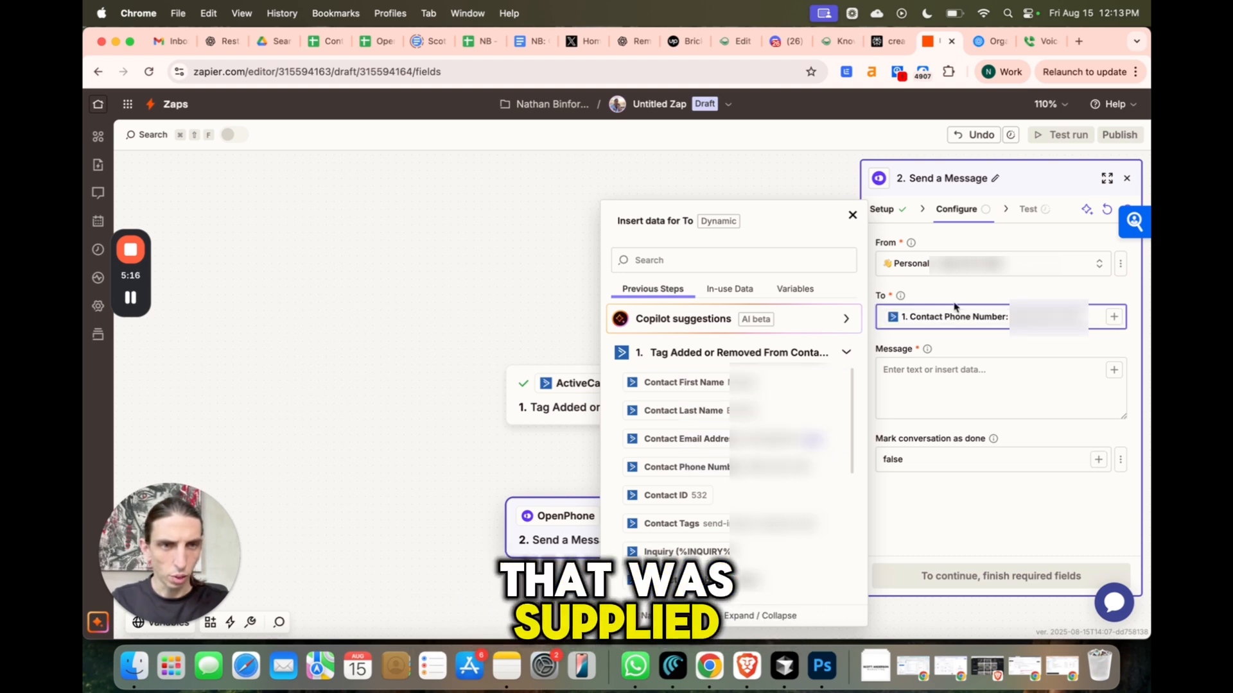
Step: Write a message body starting "Hi, thanks for contacting Clark Outdoor Designs!" and run the OpenPhone step's test twice
left_click(941, 369)
left_click(940, 369)
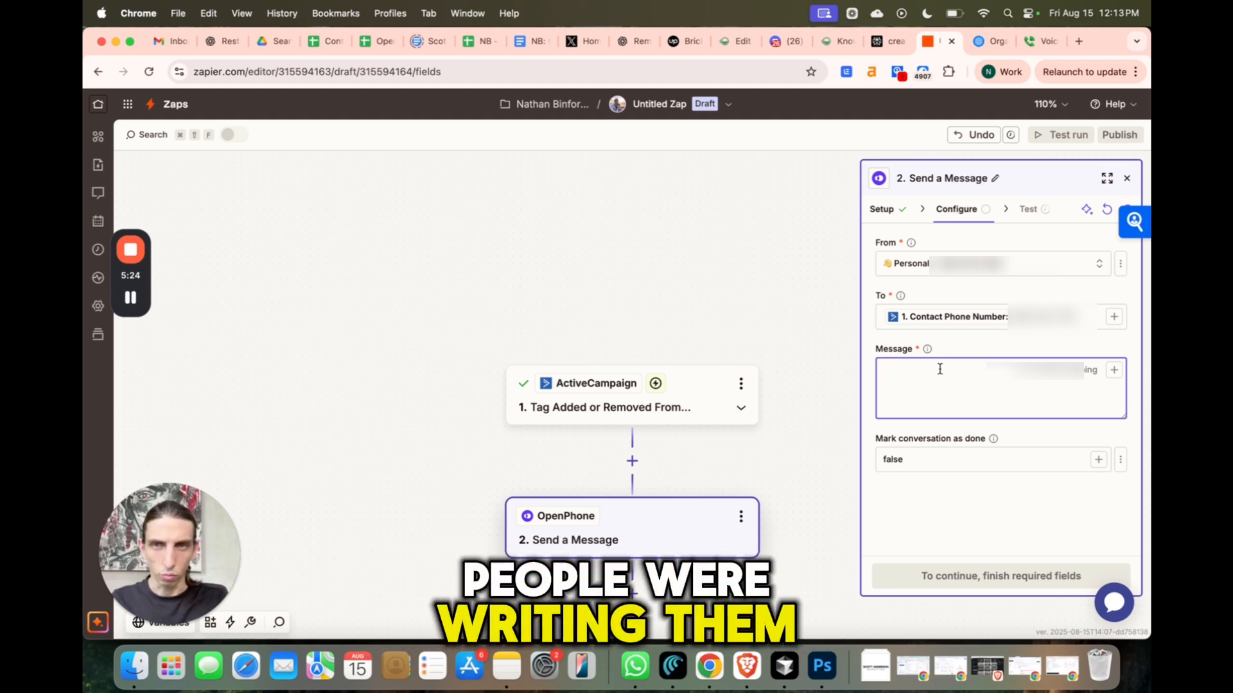
type("Hi, thanks for contacting")
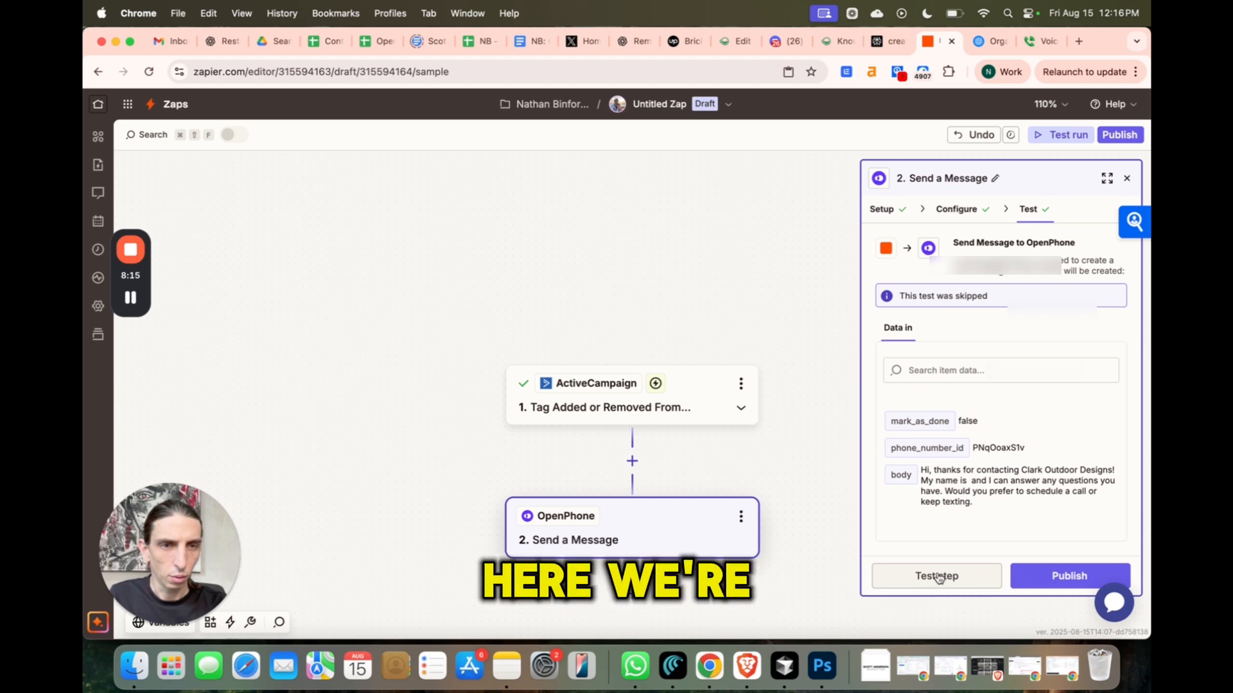
left_click(936, 576)
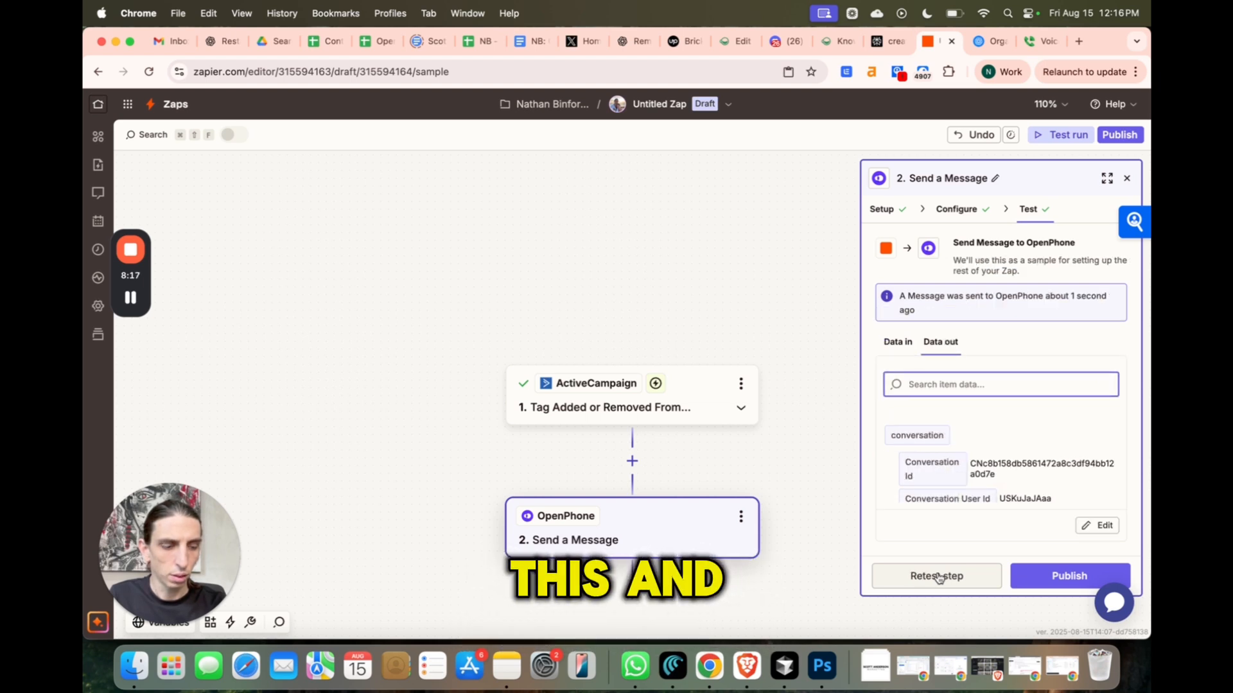
left_click(936, 576)
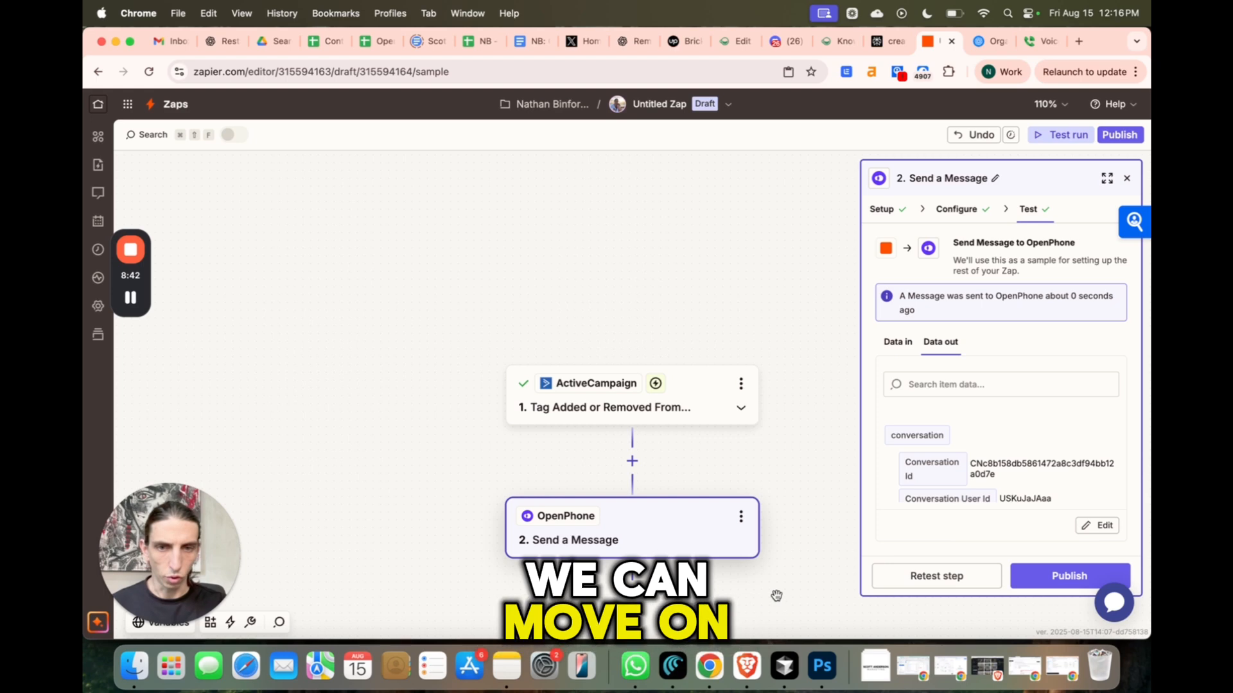
Step: Add a third step using ActiveCampaign with the action event Add/Remove Tag From Contact and continue to its configuration
left_click(630, 599)
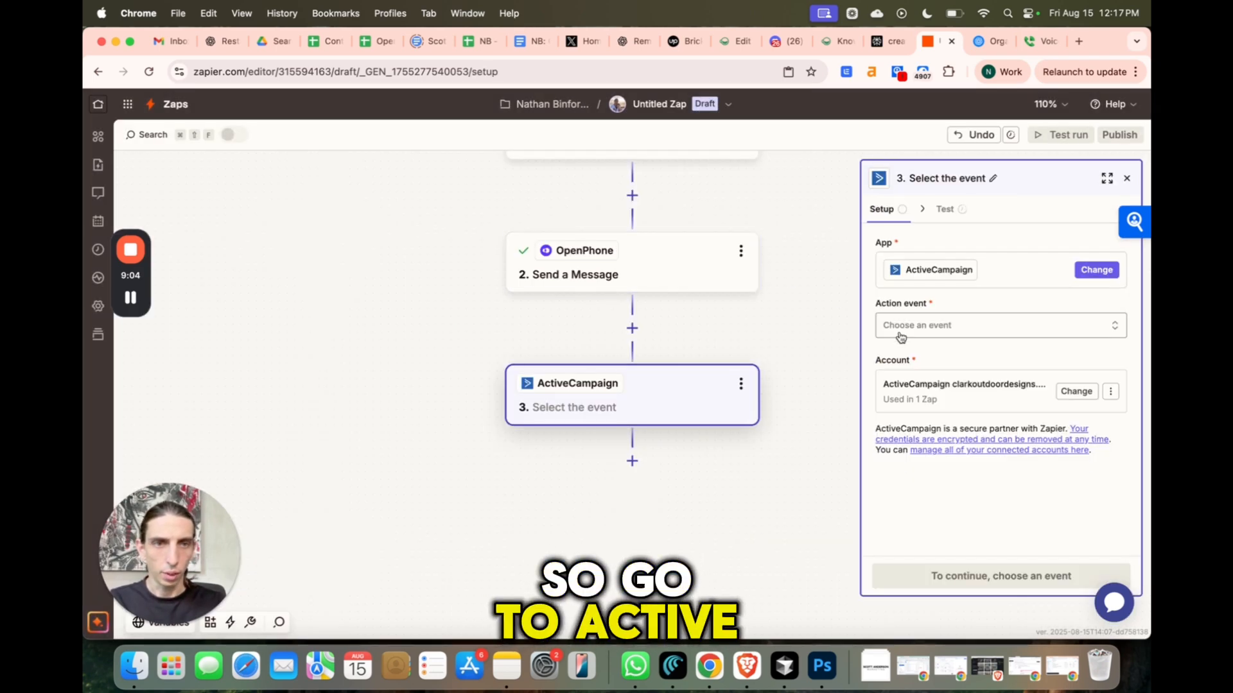
left_click(906, 326)
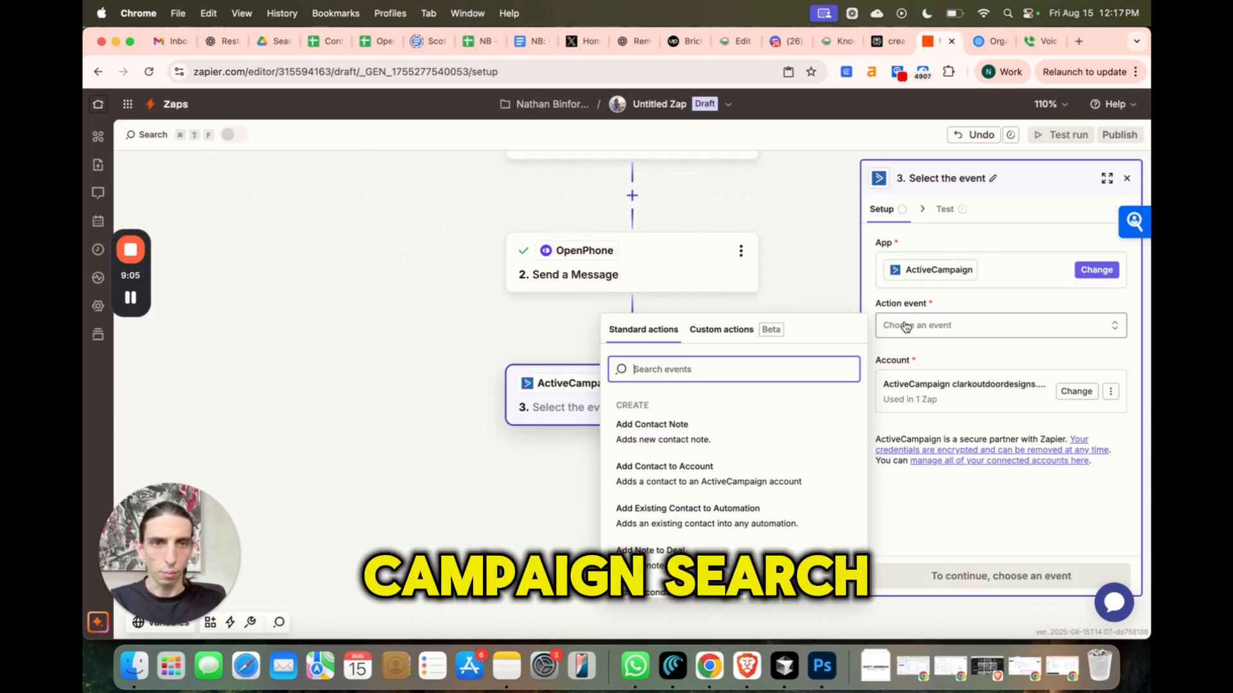
type("tag")
left_click(694, 427)
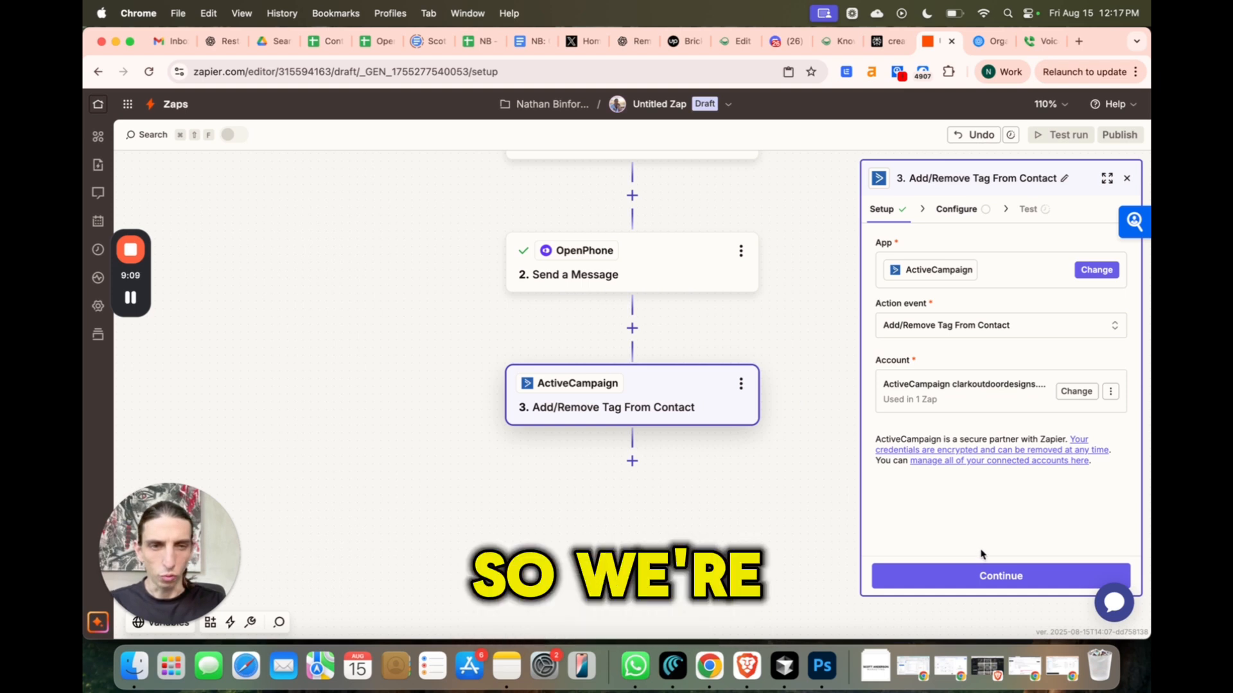
left_click(981, 576)
Step: Map the third step's Contact ID as a custom value to the trigger's Contact ID
left_click(940, 264)
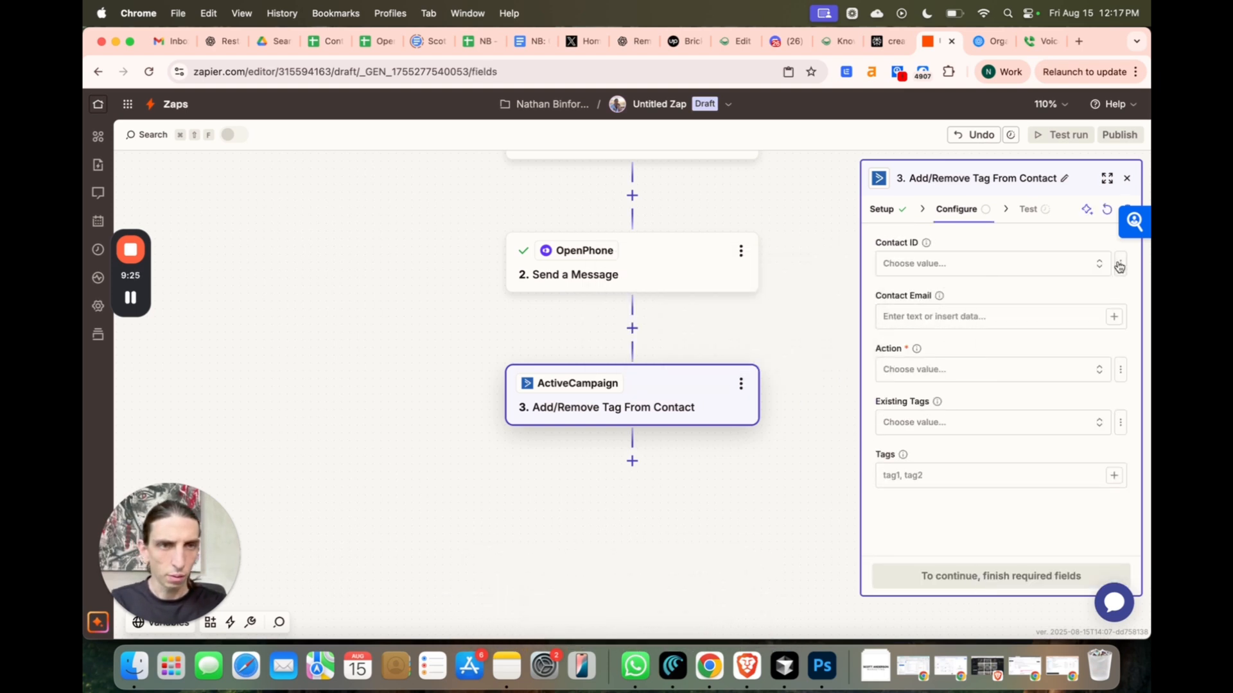
left_click(1119, 265)
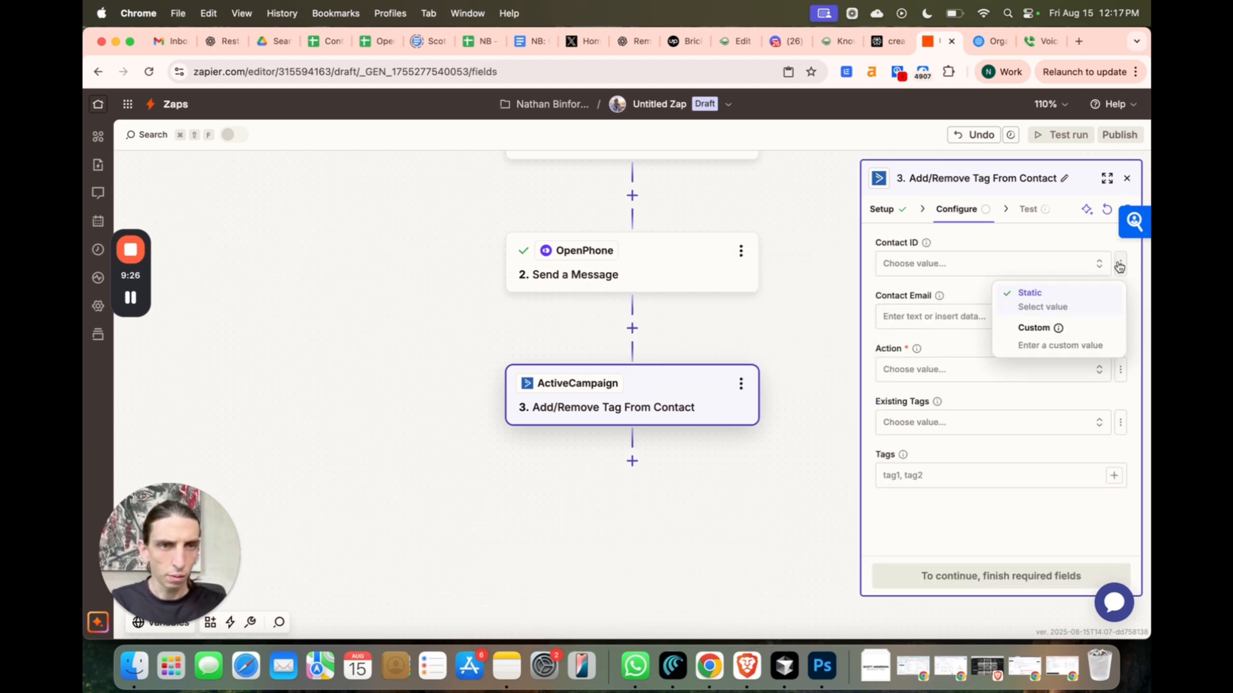
left_click(1050, 328)
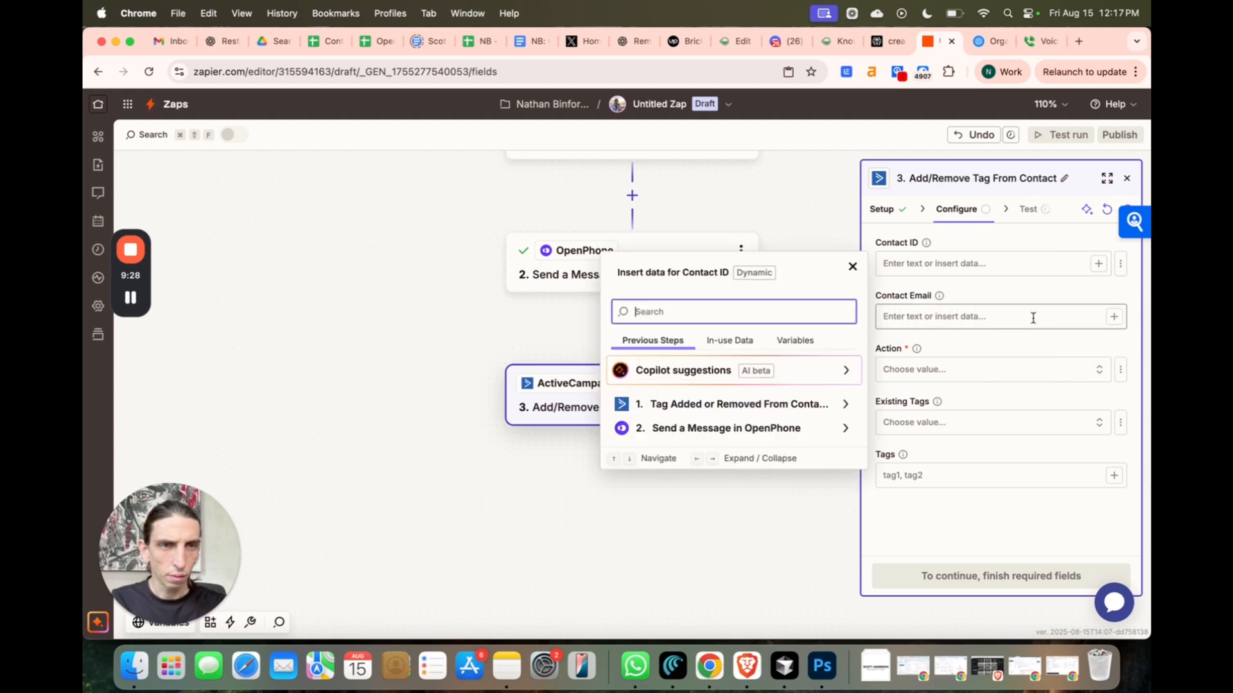
left_click(694, 410)
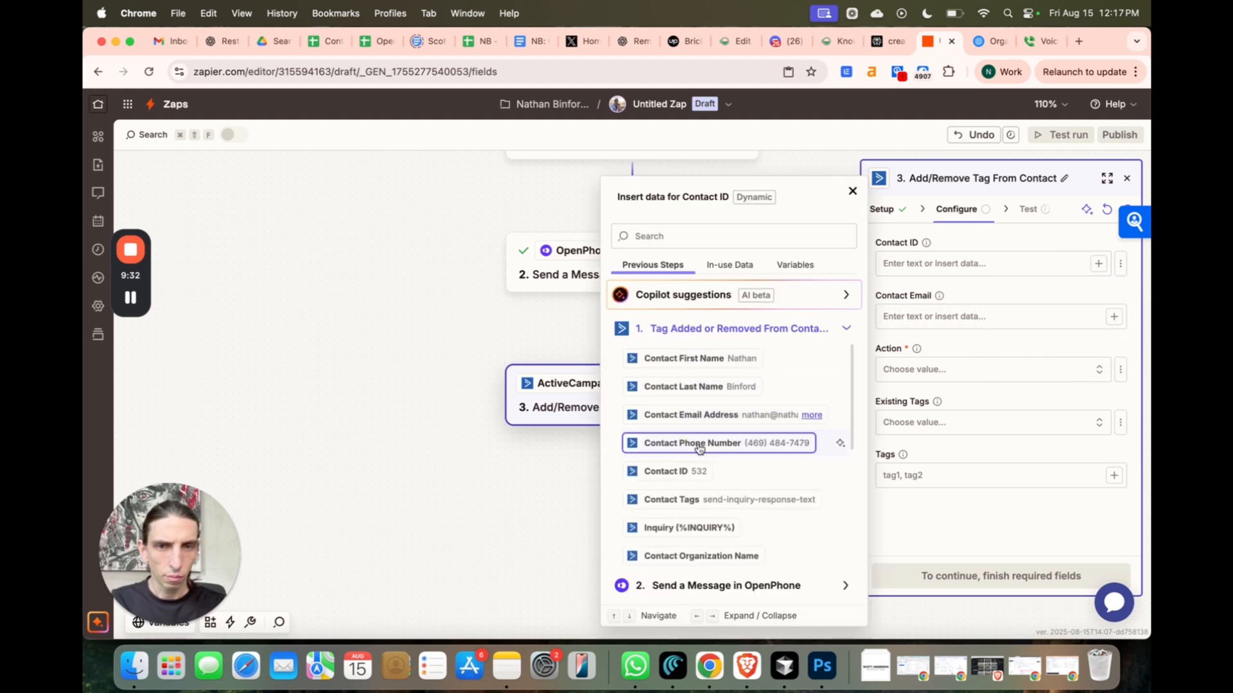
left_click(700, 474)
Step: Configure the removal of the send-inquiry-response-text tag from the contact and run the ActiveCampaign step's test
left_click(956, 318)
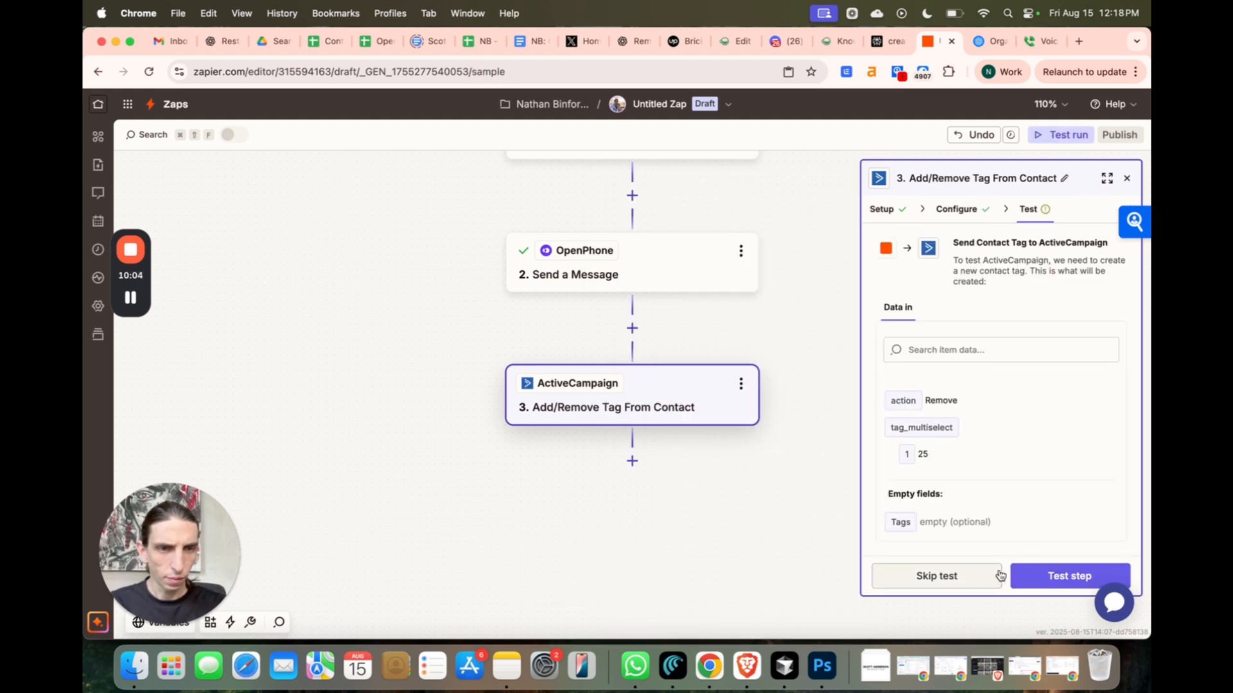
left_click(1052, 580)
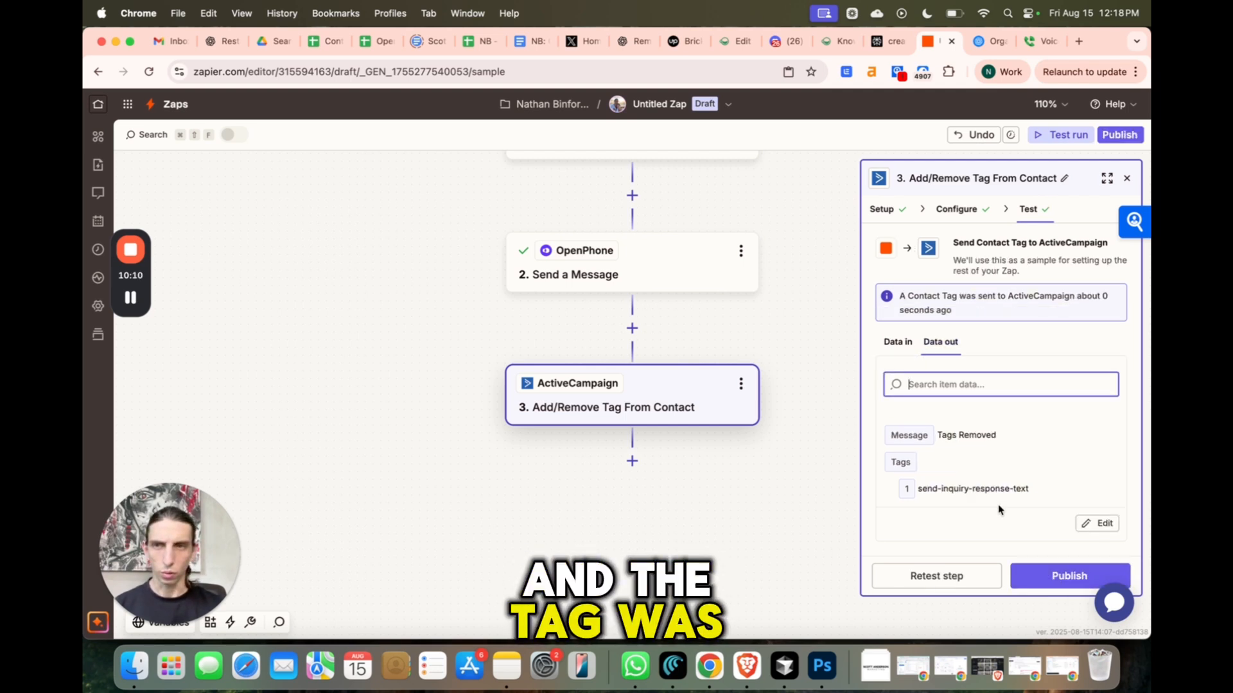
left_click(131, 297)
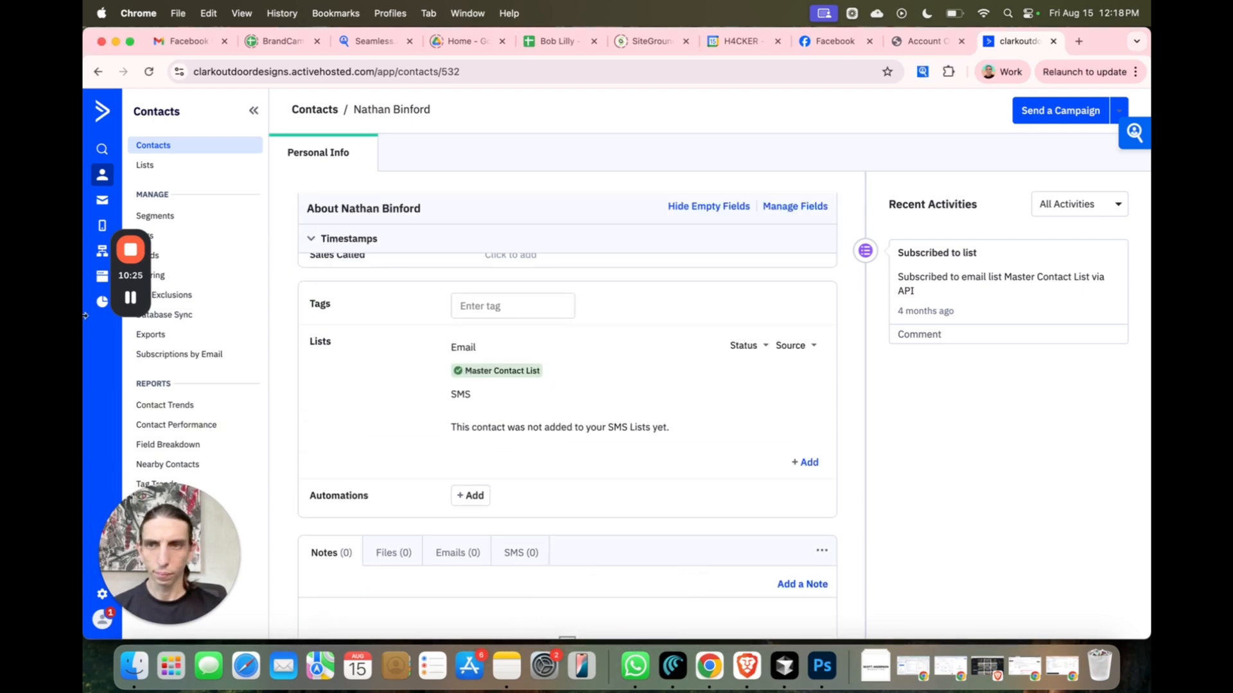
left_click(130, 298)
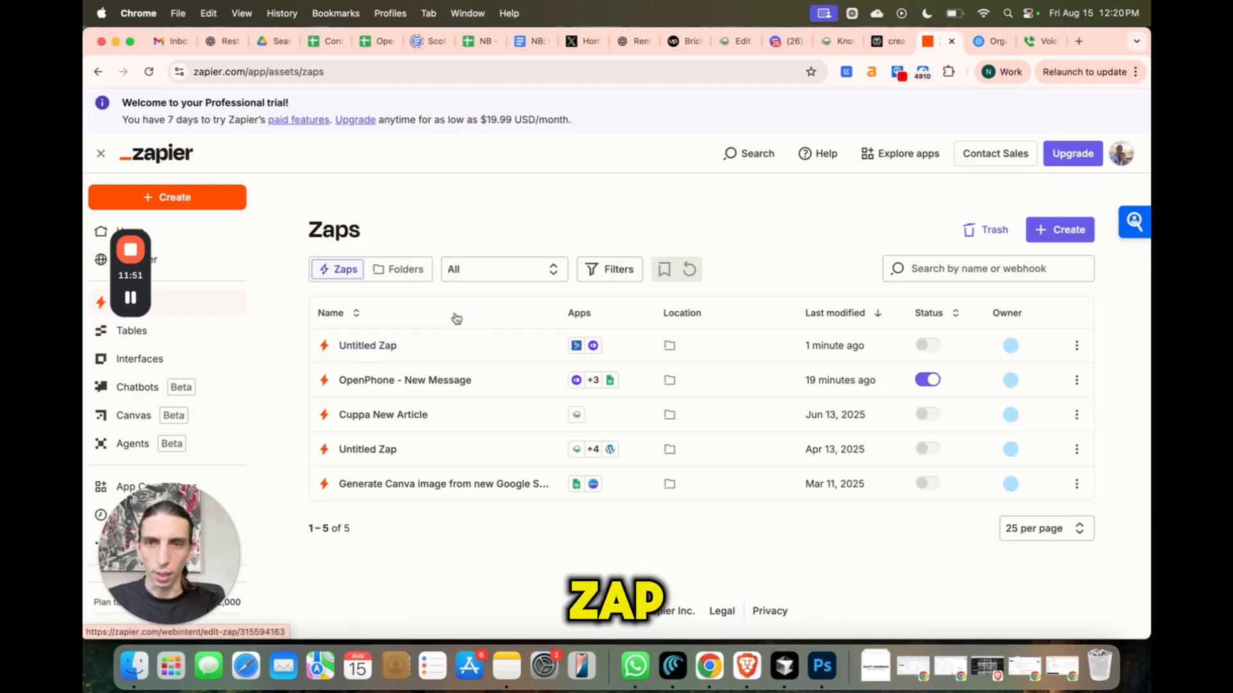
Step: Open the "OpenPhone - New Message" Zap and review the configuration and setup of its Incoming Message Received trigger
left_click(398, 379)
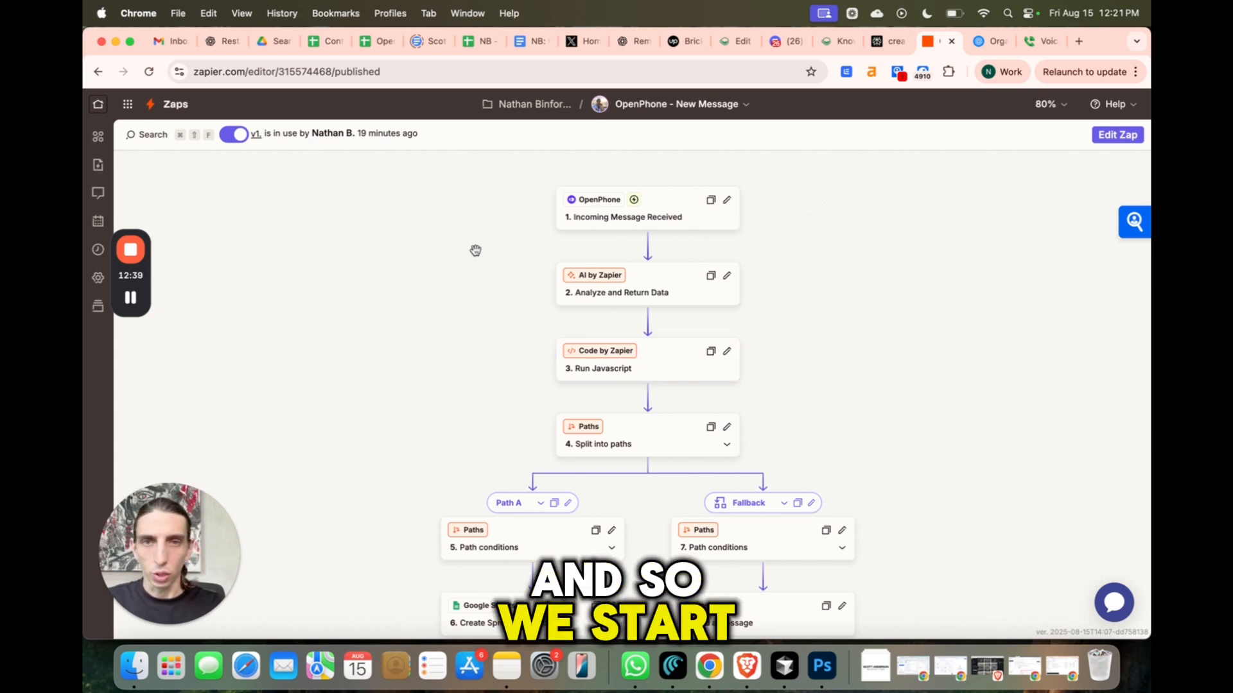
left_click(574, 218)
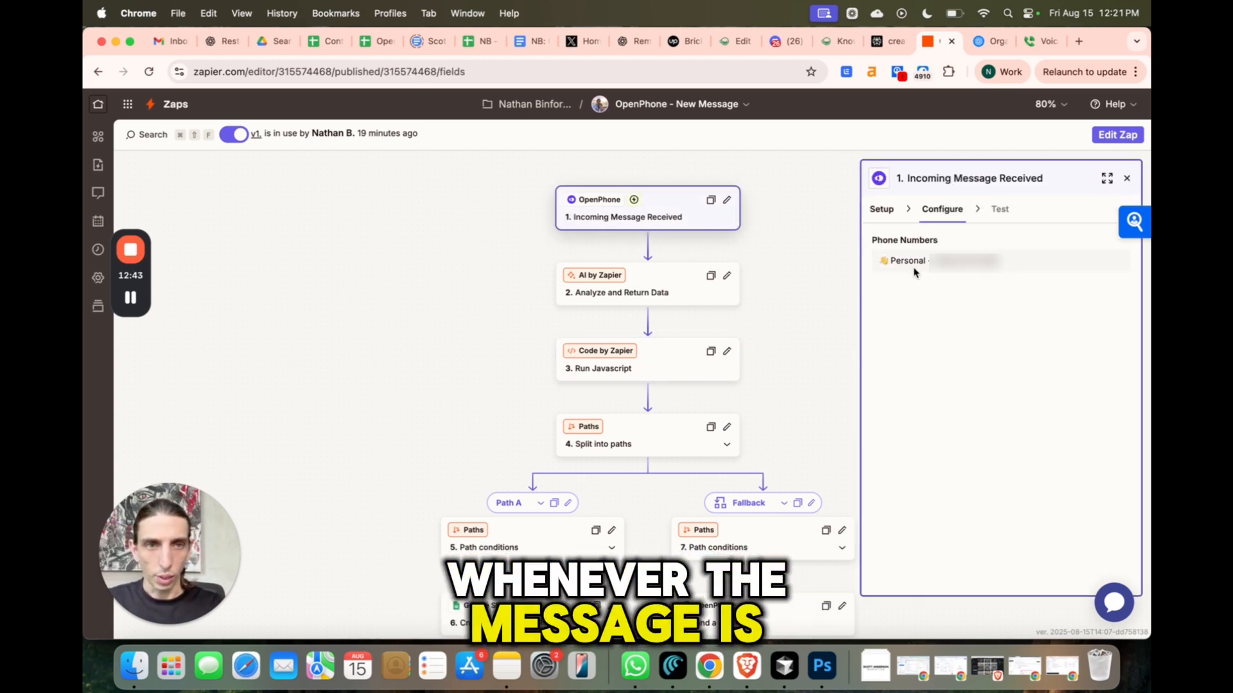
left_click(882, 209)
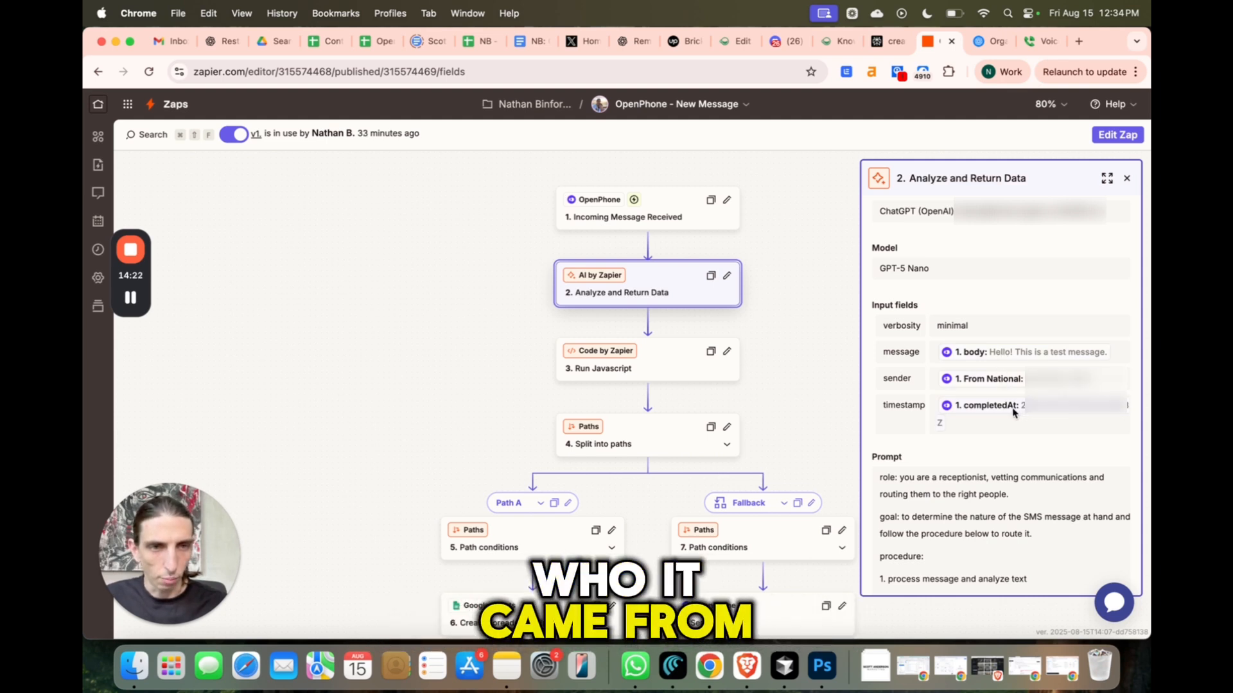
Step: Read through the input fields, prompt and image settings of the AI by Zapier Analyze and Return Data step
scroll(1018, 411, "down", 3)
scroll(1013, 413, "down", 3)
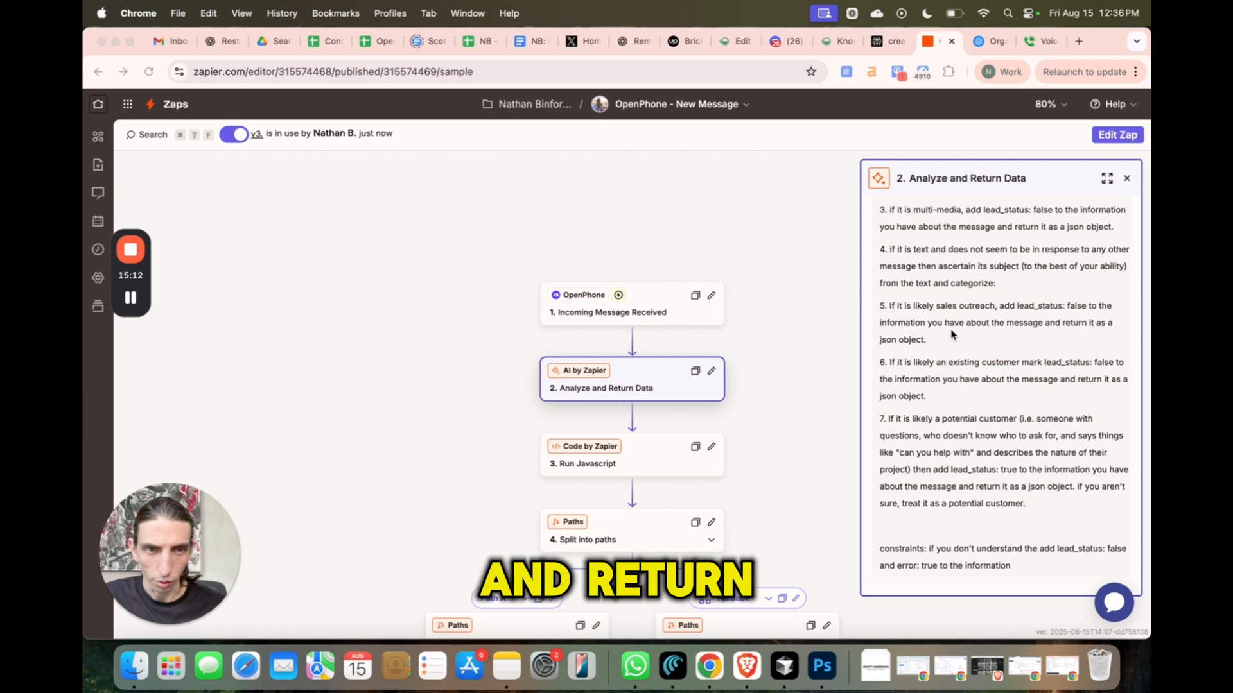
scroll(951, 334, "down", 3)
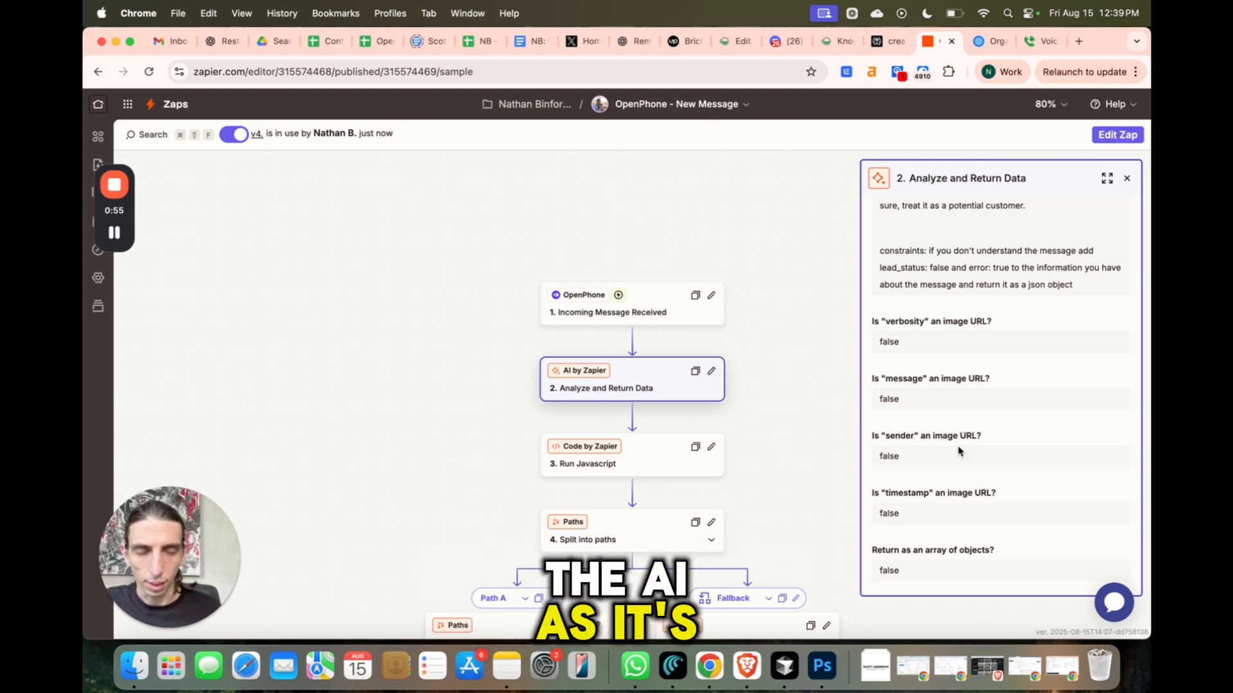
scroll(959, 451, "up", 1)
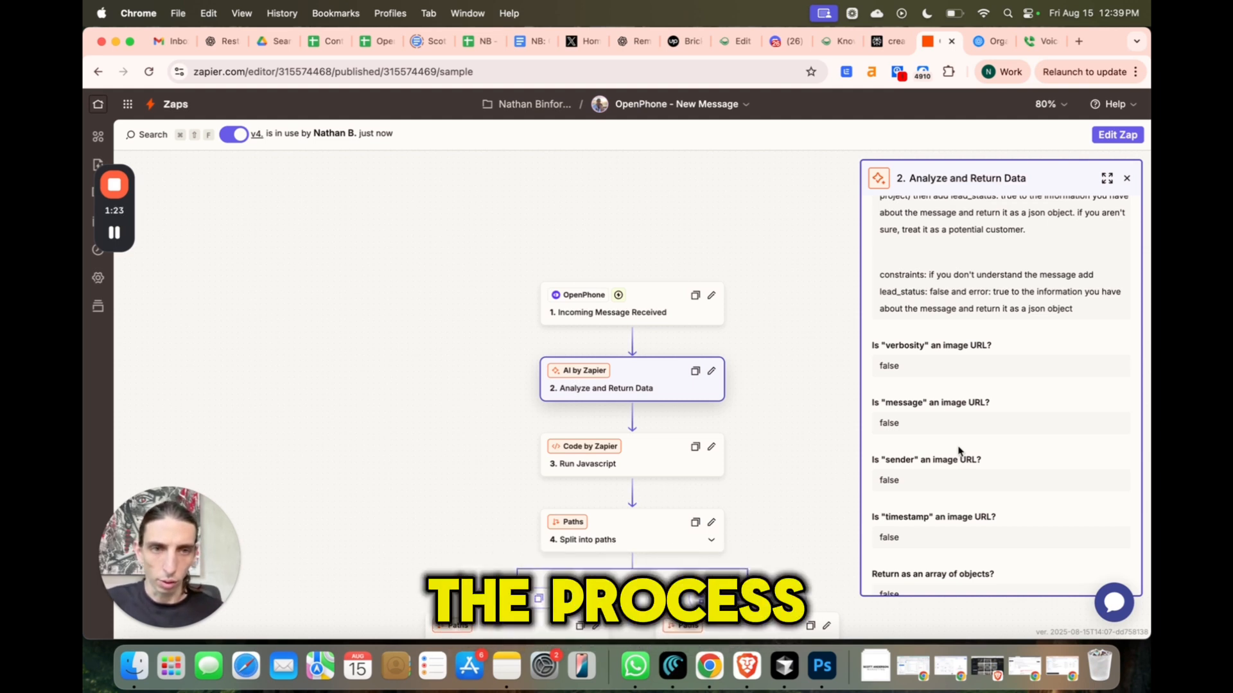
Step: Examine the Run Javascript step's json input and the code line that parses inputData.json
left_click(642, 448)
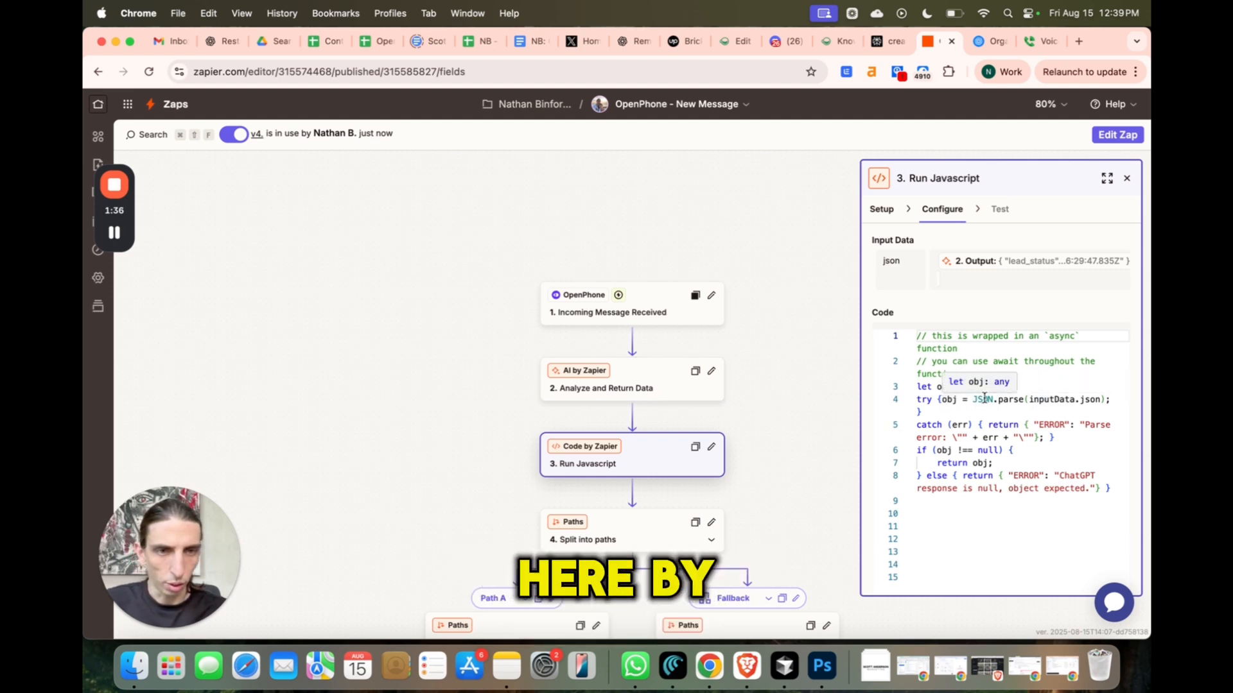
double_click(898, 260)
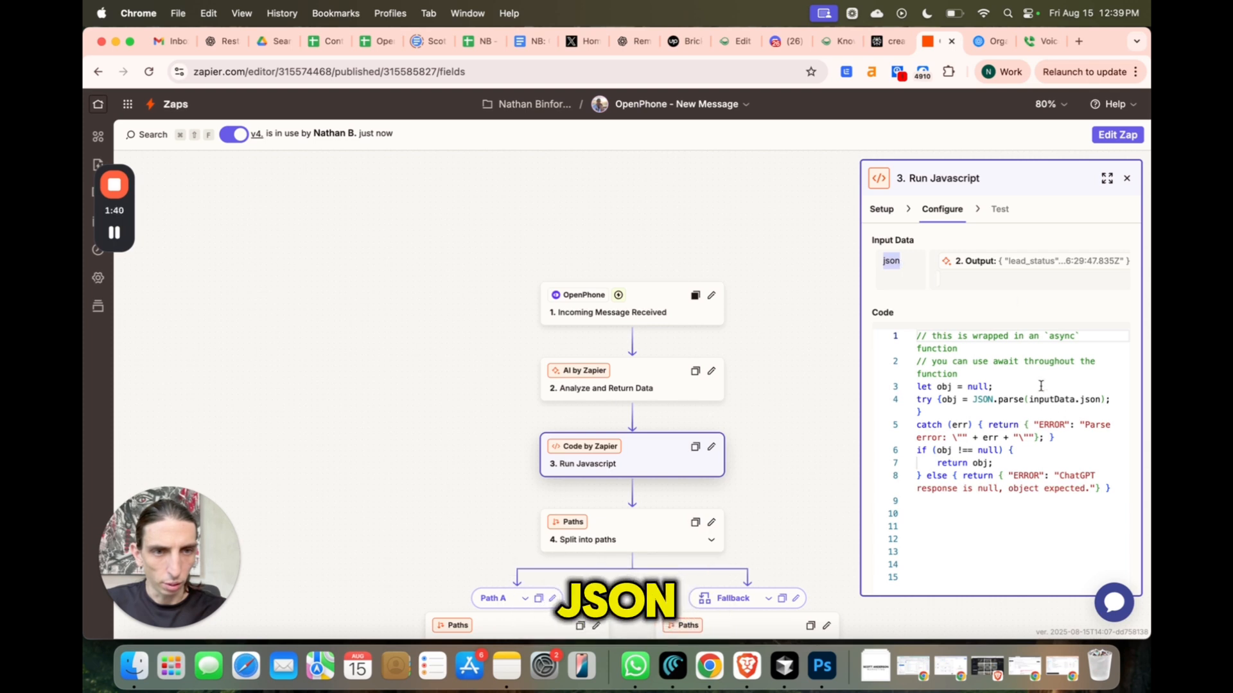
left_click_drag(970, 400, 1106, 400)
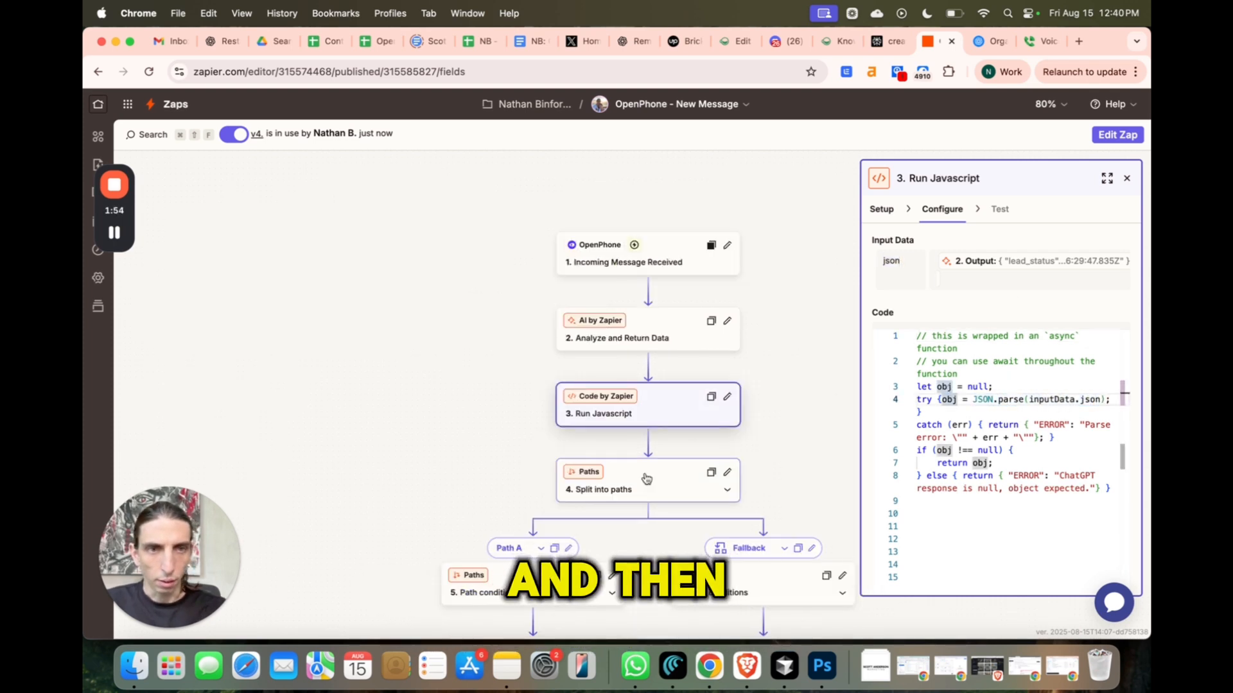
Step: Review Path A's conditions and its Create Spreadsheet Row step, and check the OpenPhone Errors spreadsheet
left_click_drag(642, 444, 622, 343)
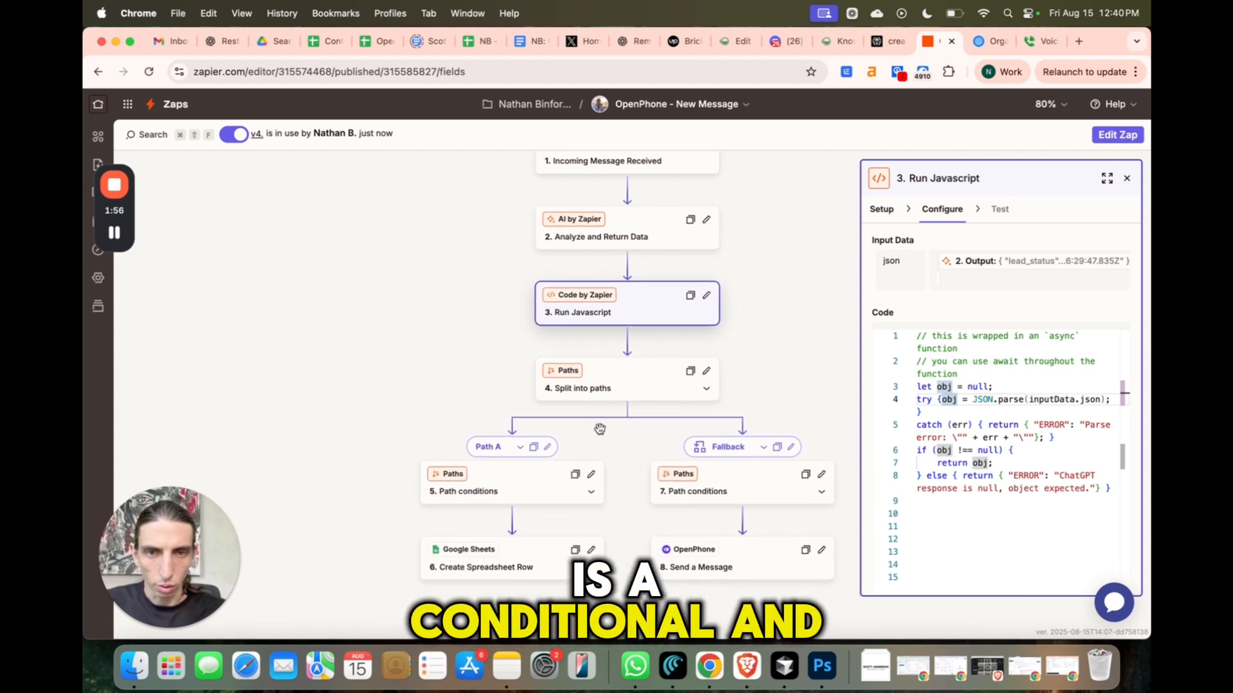
left_click(507, 483)
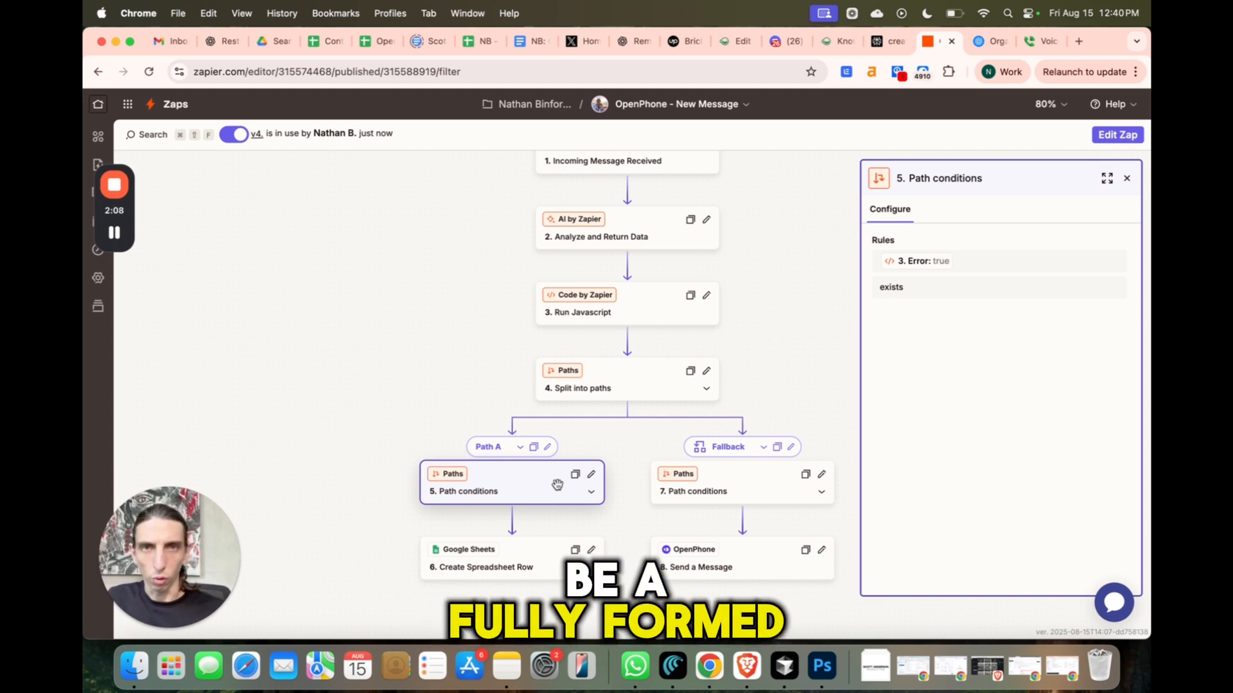
left_click(508, 568)
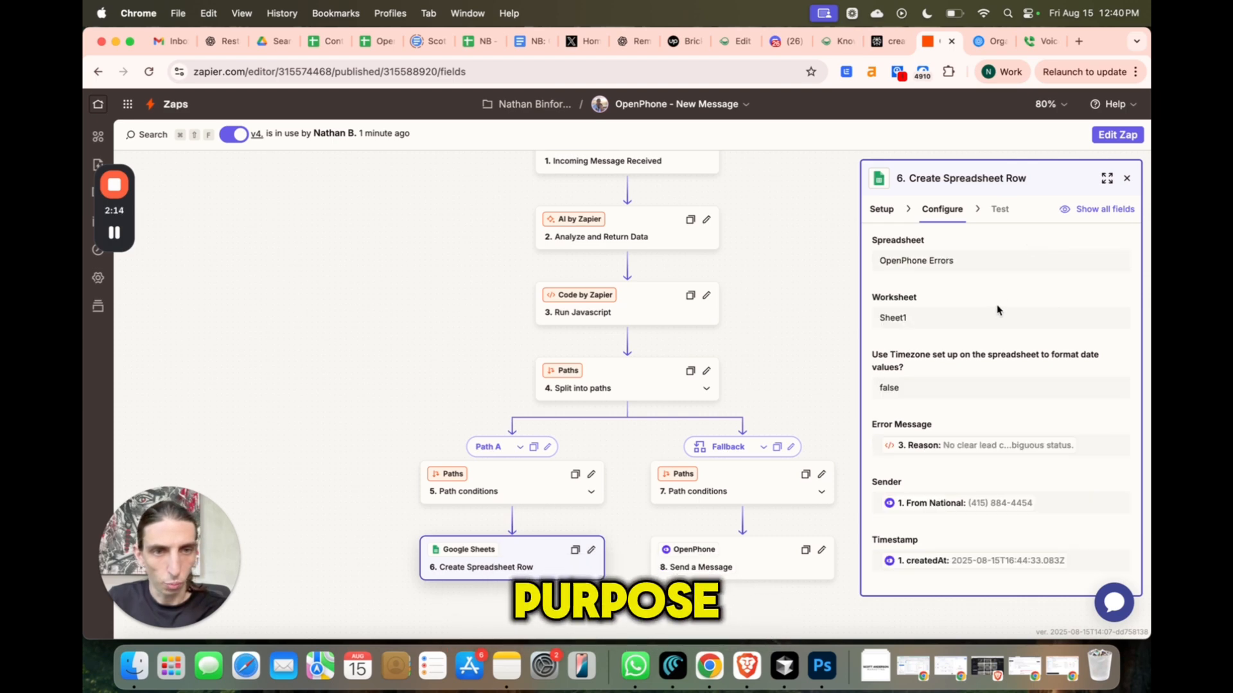
left_click(373, 44)
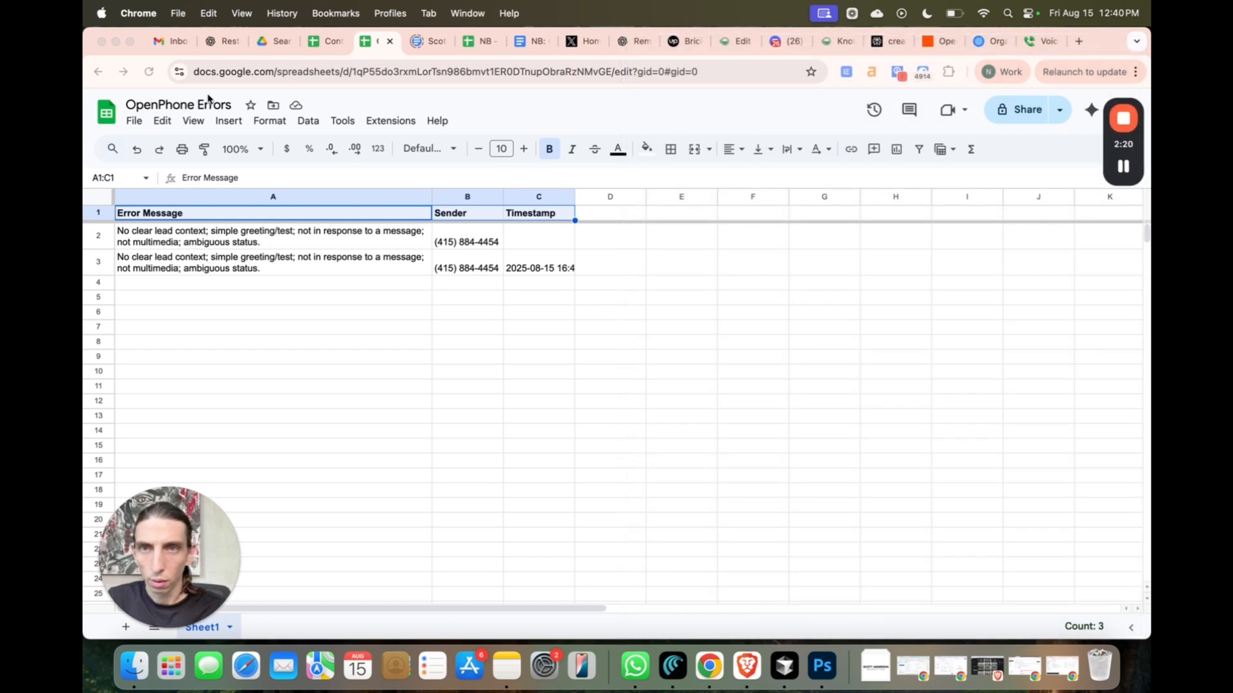
left_click(928, 44)
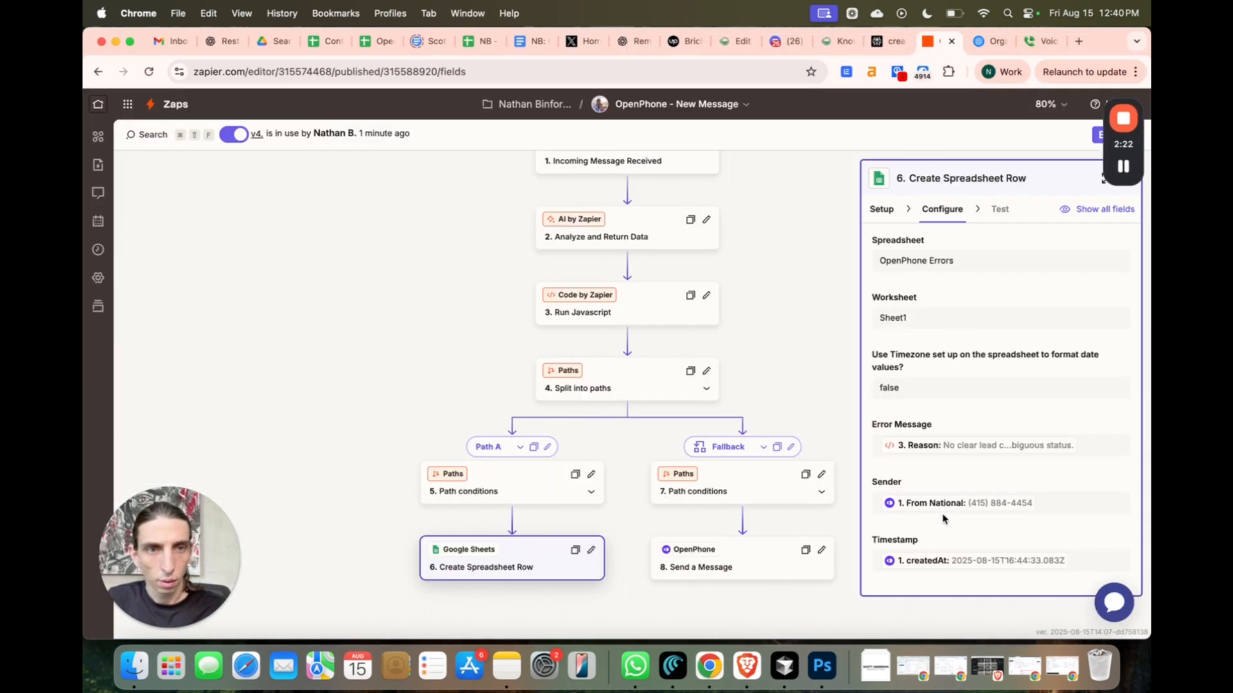
Step: Review the Fallback path's conditions and open the configuration of its OpenPhone Send a Message step
left_click(717, 494)
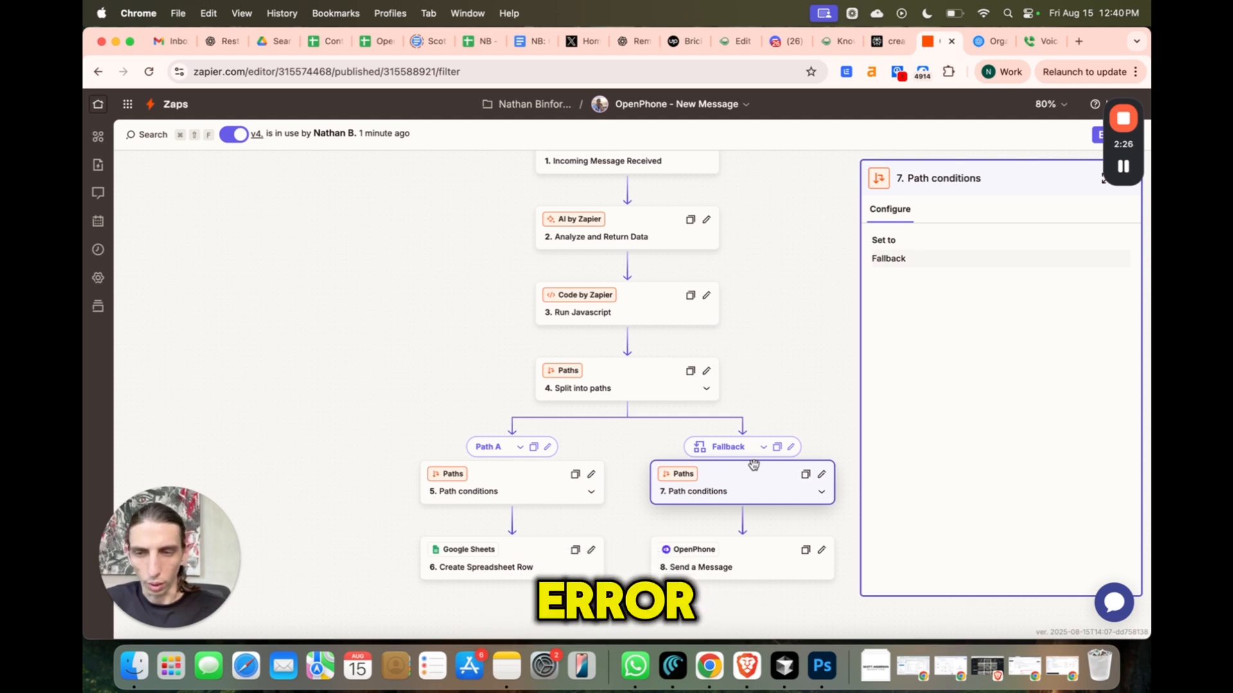
left_click(739, 574)
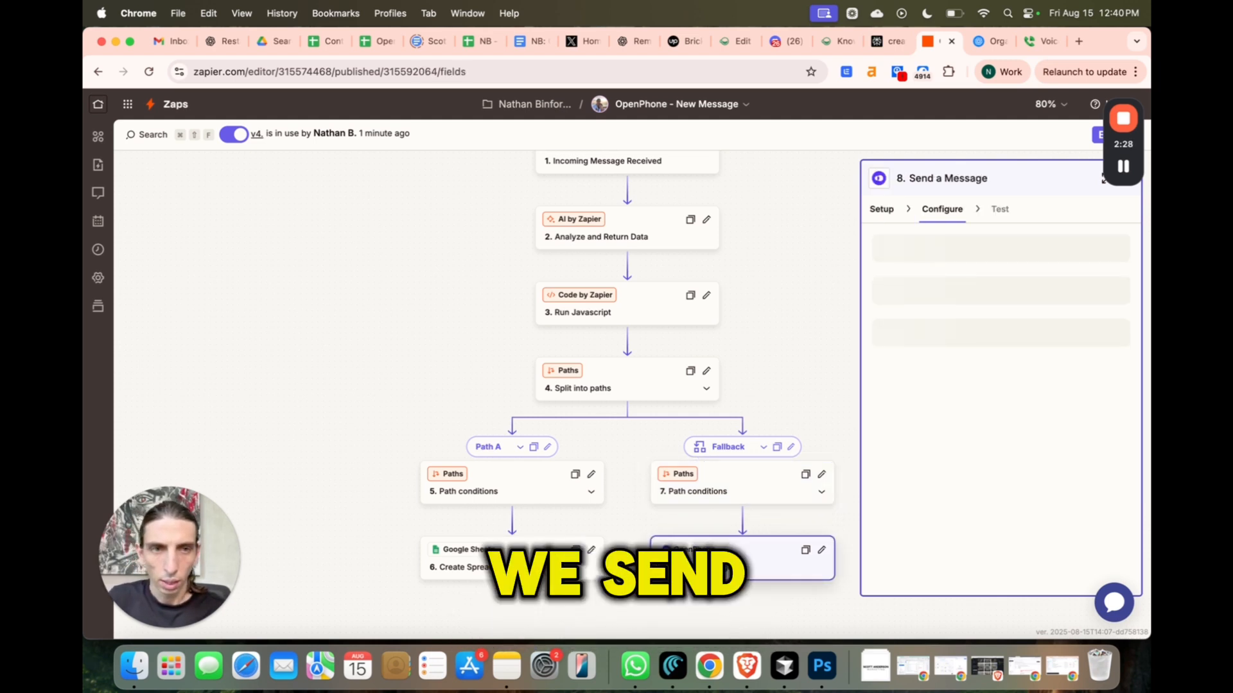